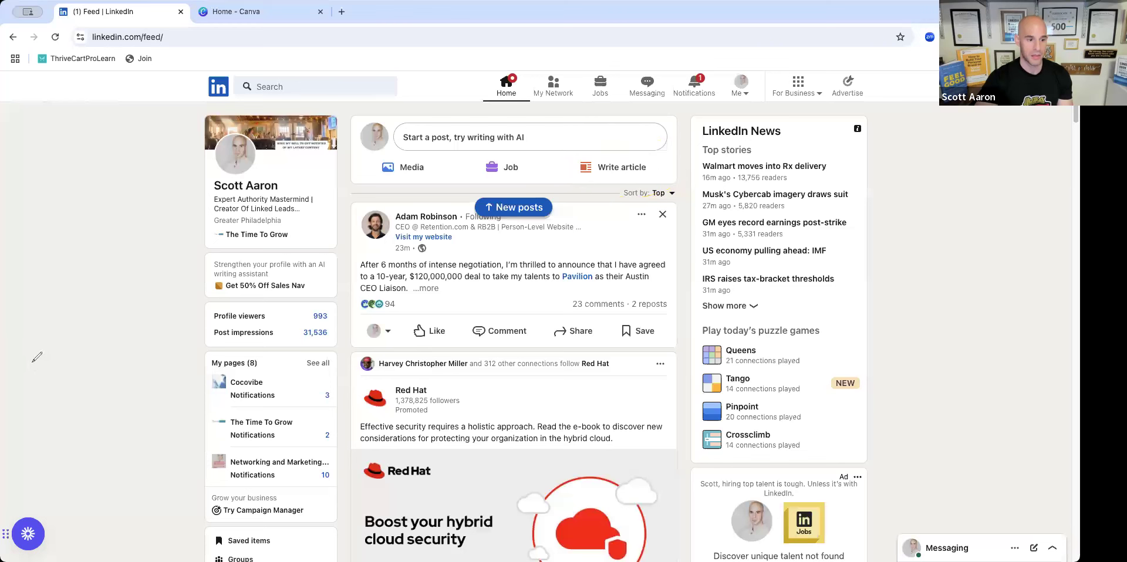
# Start a new article and review its publish-as and publish-to choices and the option to create a newsletter
pyautogui.click(611, 169)
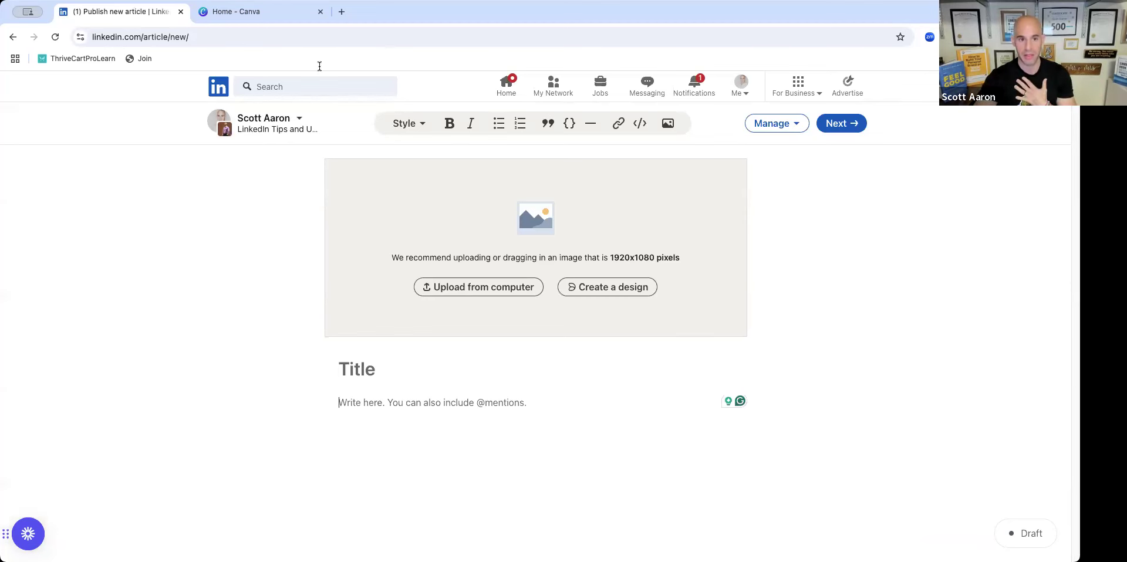
pyautogui.click(300, 122)
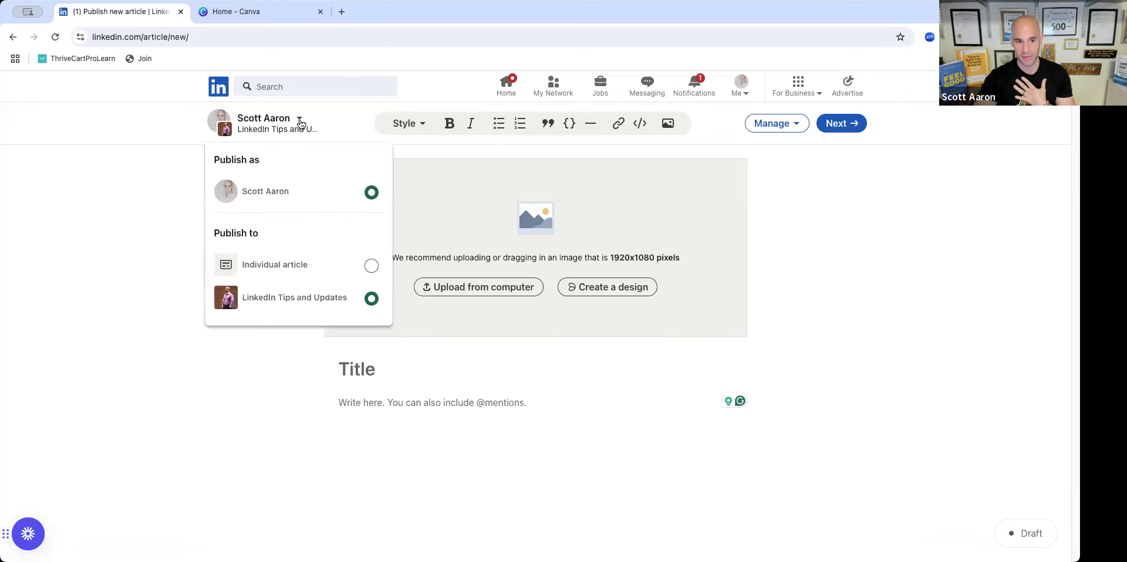
pyautogui.scroll(-3, 340, 221)
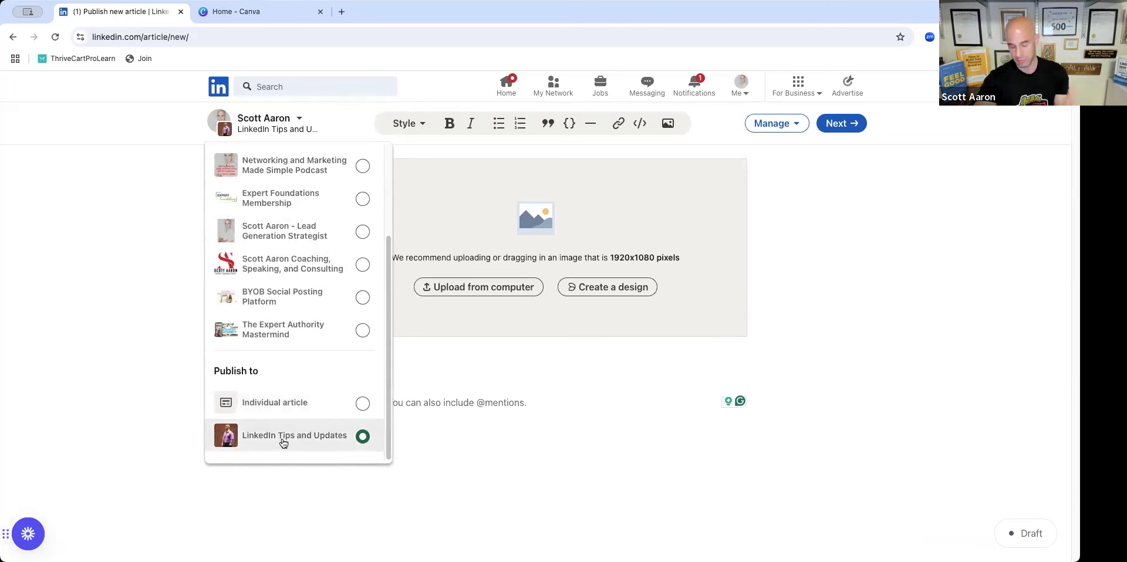
pyautogui.click(473, 474)
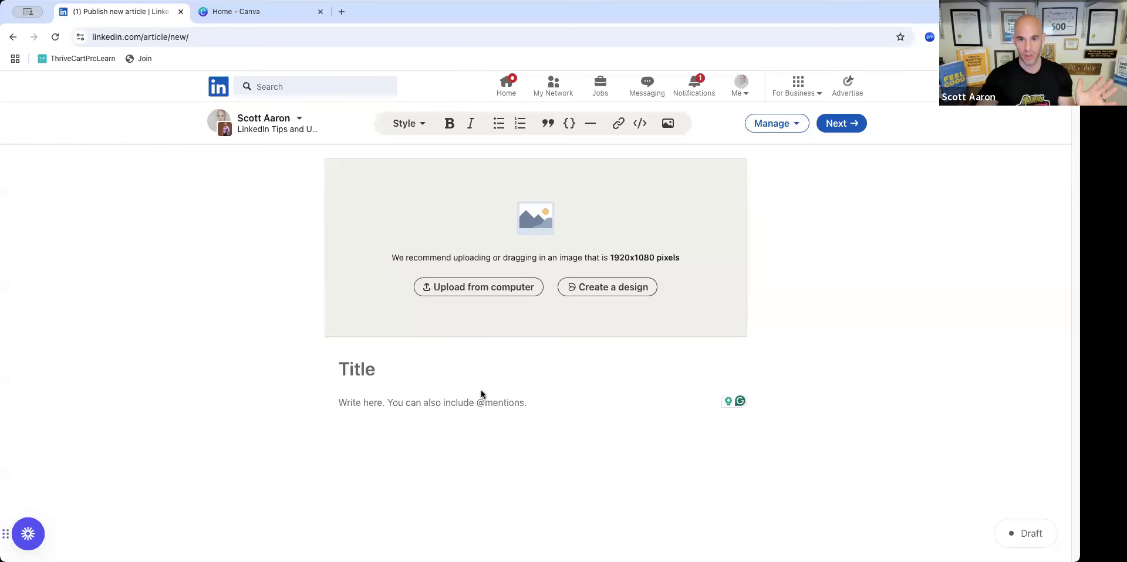
pyautogui.click(798, 129)
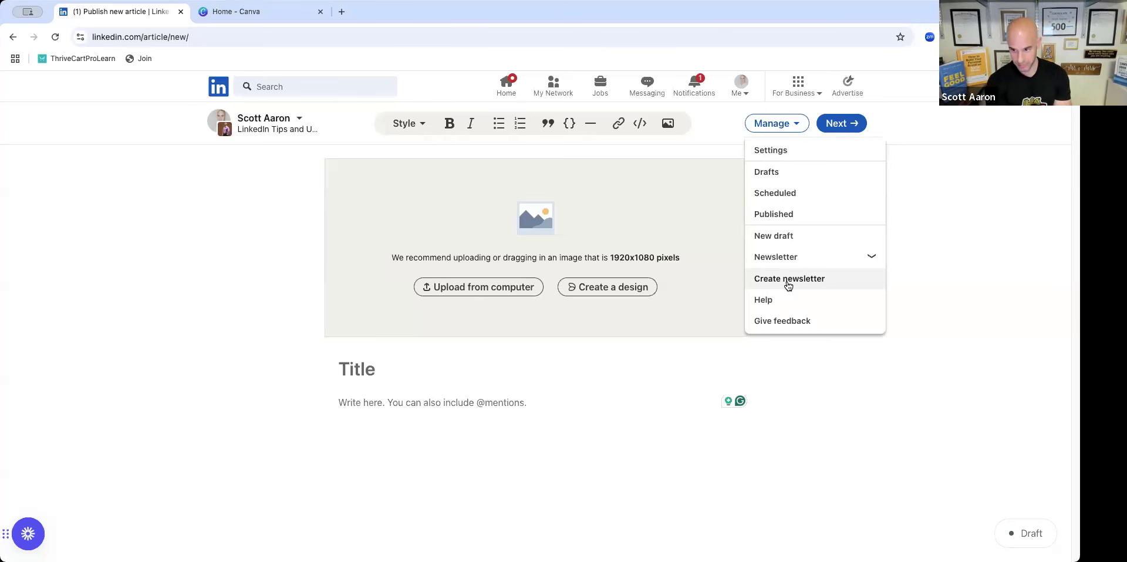
# Go to your own profile and open the LinkedIn Tips and Updates newsletter from the Featured section
pyautogui.click(737, 91)
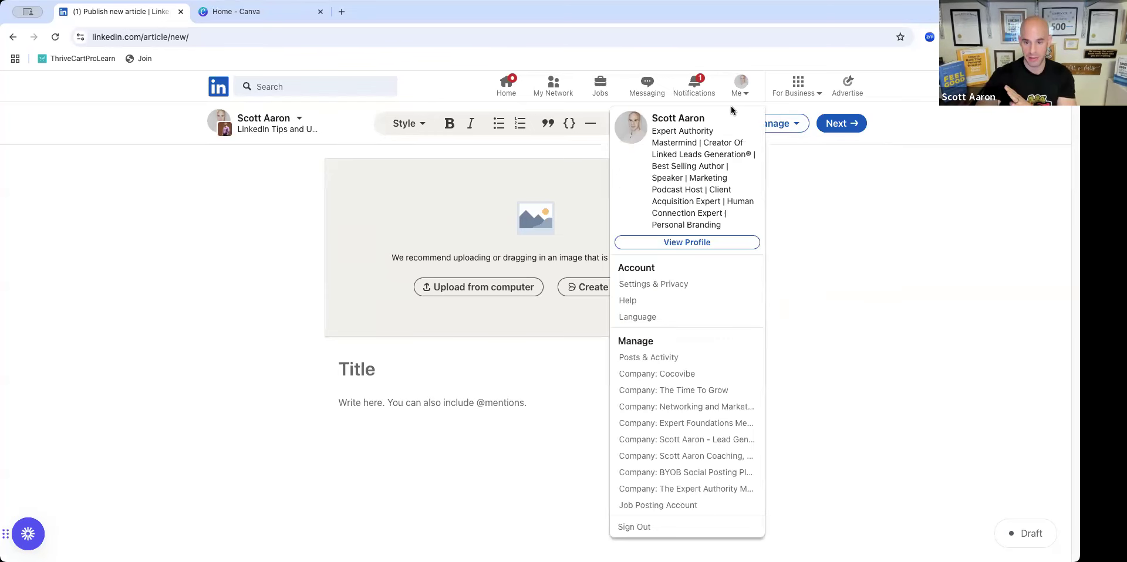
pyautogui.click(690, 243)
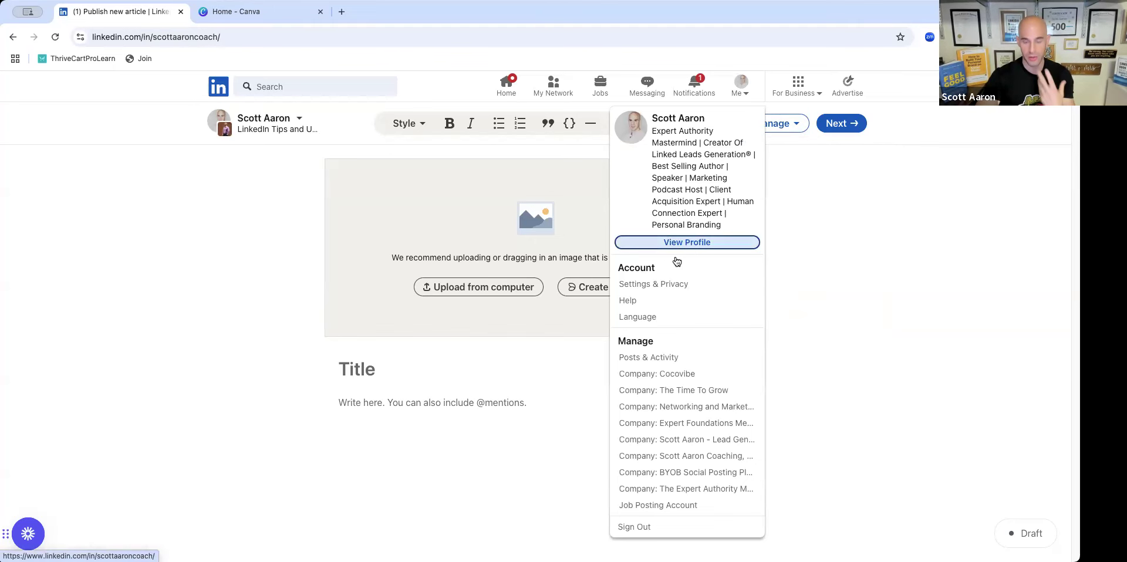
pyautogui.scroll(-8, 403, 388)
pyautogui.scroll(-5, 401, 407)
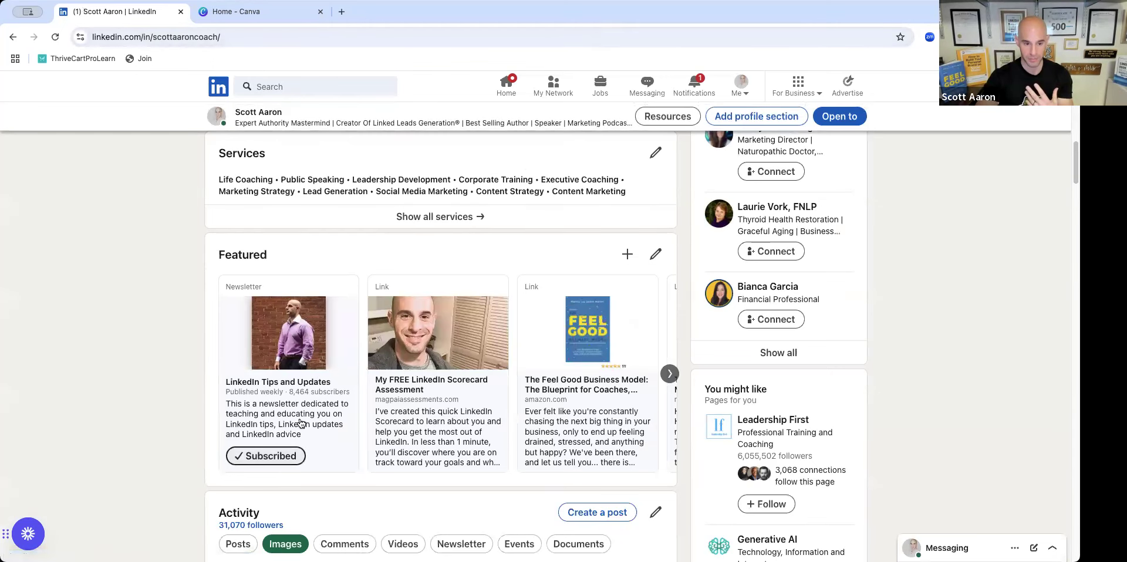
pyautogui.click(301, 423)
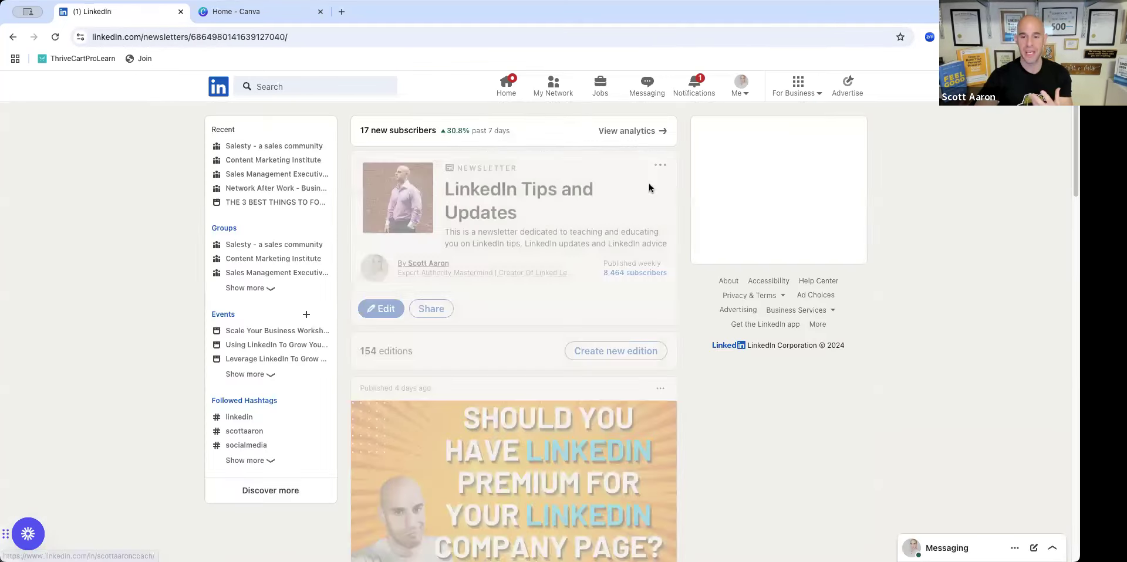
# Review the newsletter's title, publishing frequency choices, description and image in its edit details, and leave without saving
pyautogui.click(382, 308)
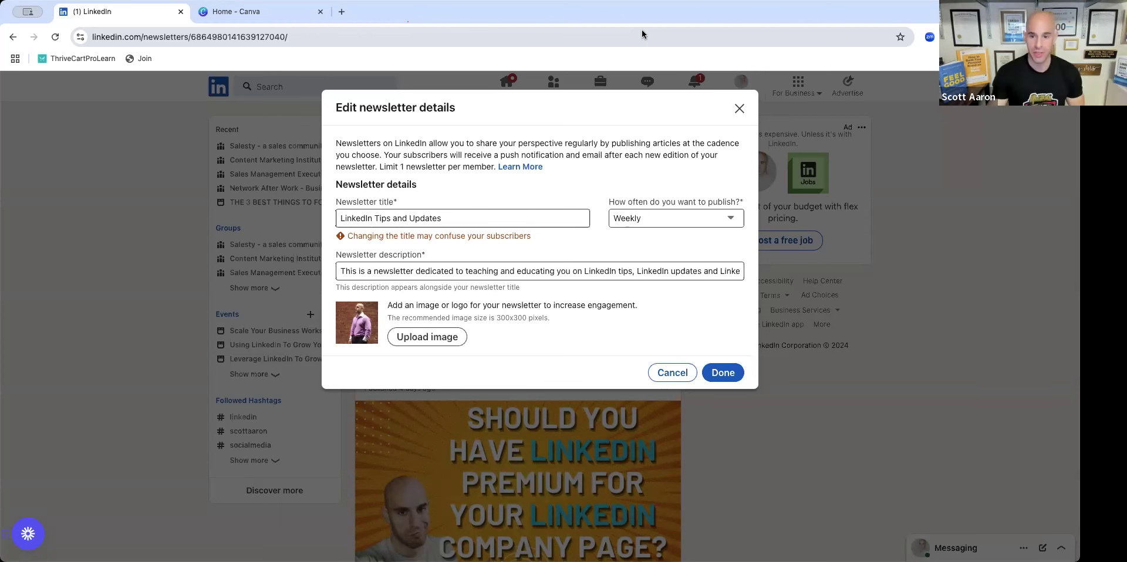
pyautogui.click(710, 218)
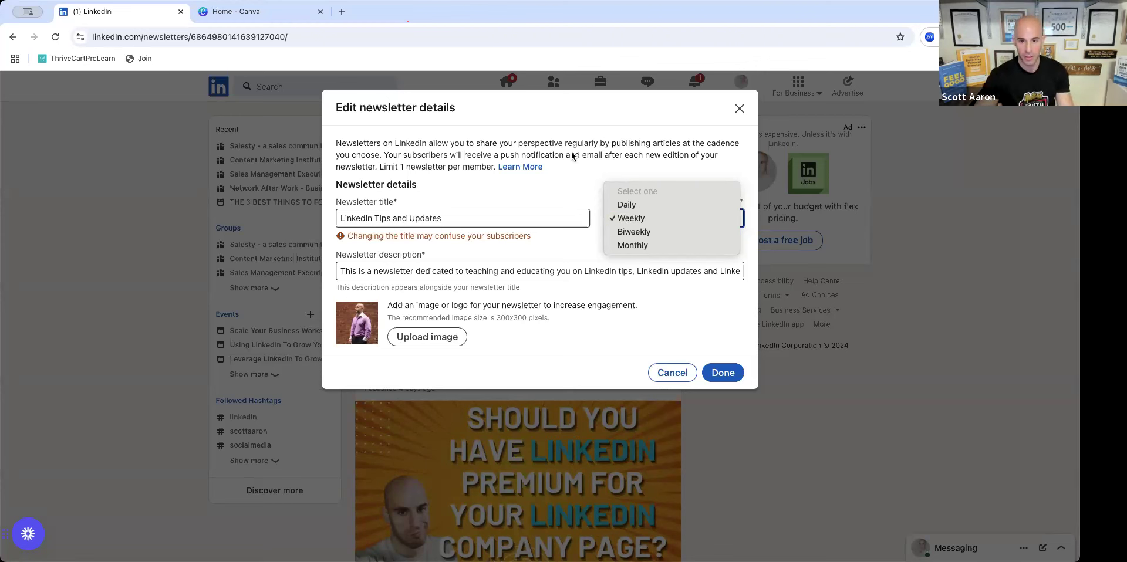
pyautogui.click(549, 183)
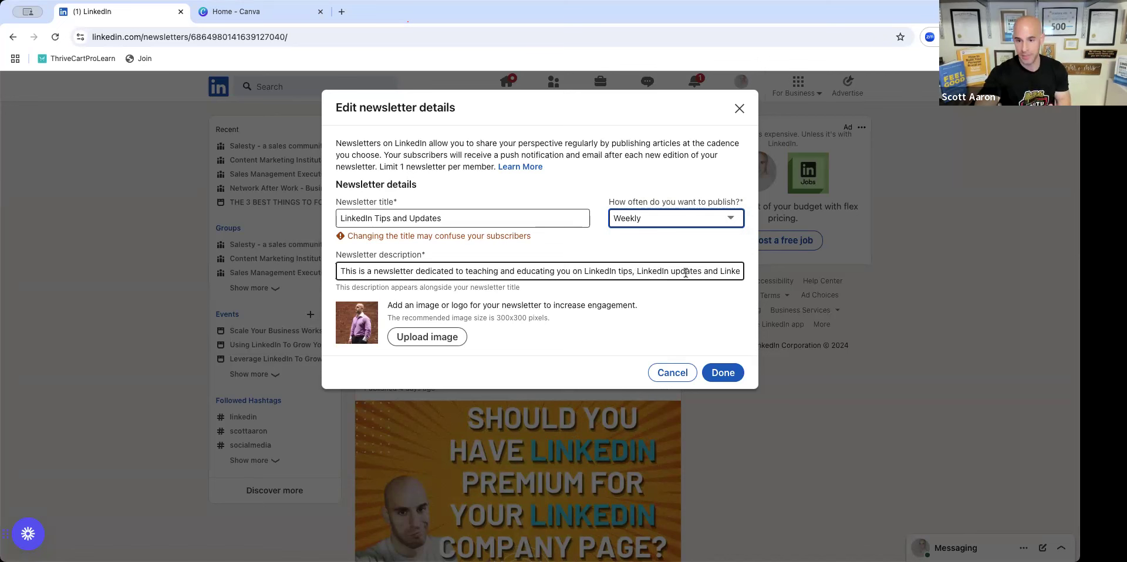
pyautogui.moveTo(673, 277); pyautogui.dragTo(626, 294)
pyautogui.click(687, 293)
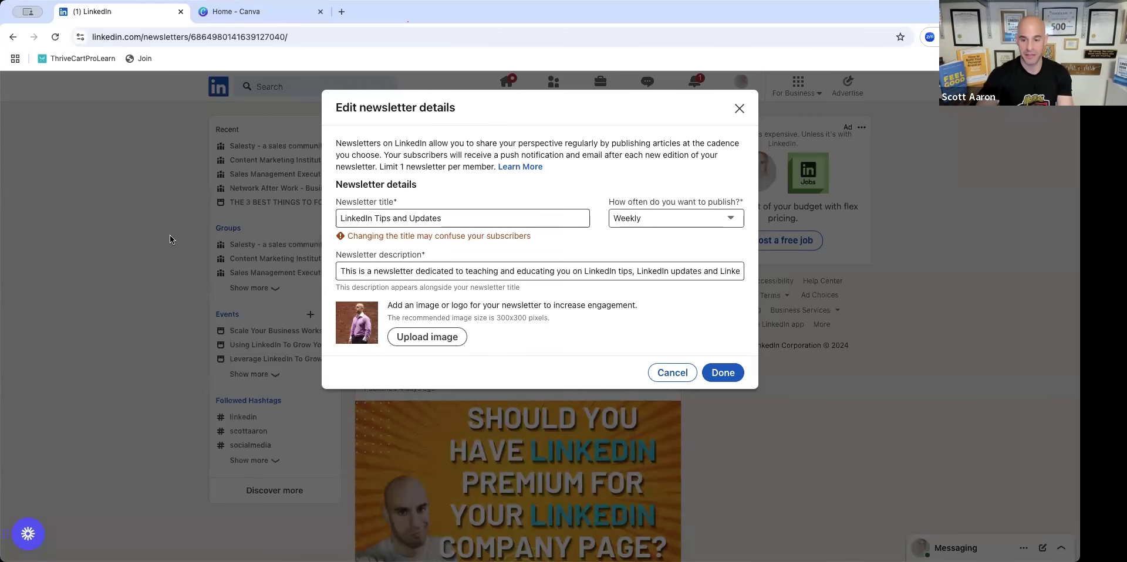
pyautogui.click(673, 374)
# Open the newsletter edition "Navigating Connections on LinkedIn: When to Block and Delete" and examine its layout, closing link and hashtags
pyautogui.scroll(-5, 720, 441)
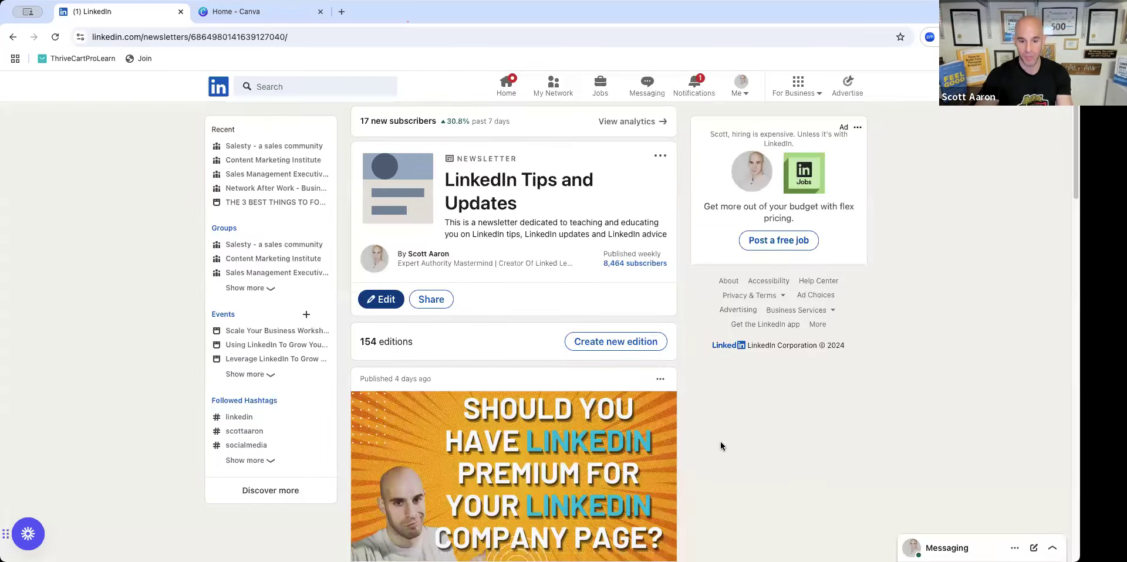
pyautogui.scroll(-7, 570, 400)
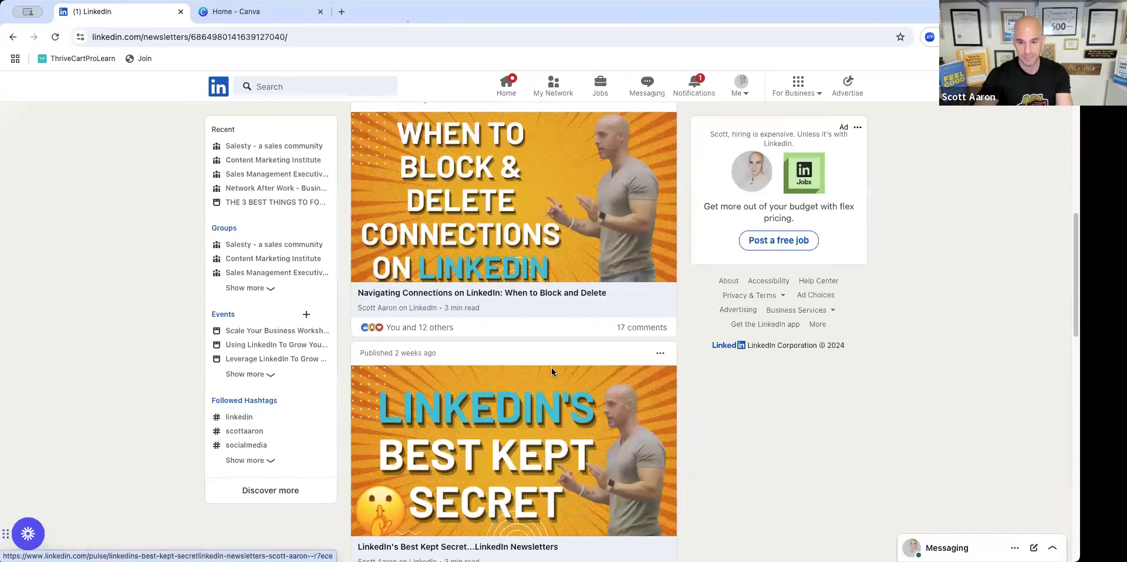
pyautogui.scroll(2, 551, 367)
pyautogui.scroll(1, 523, 331)
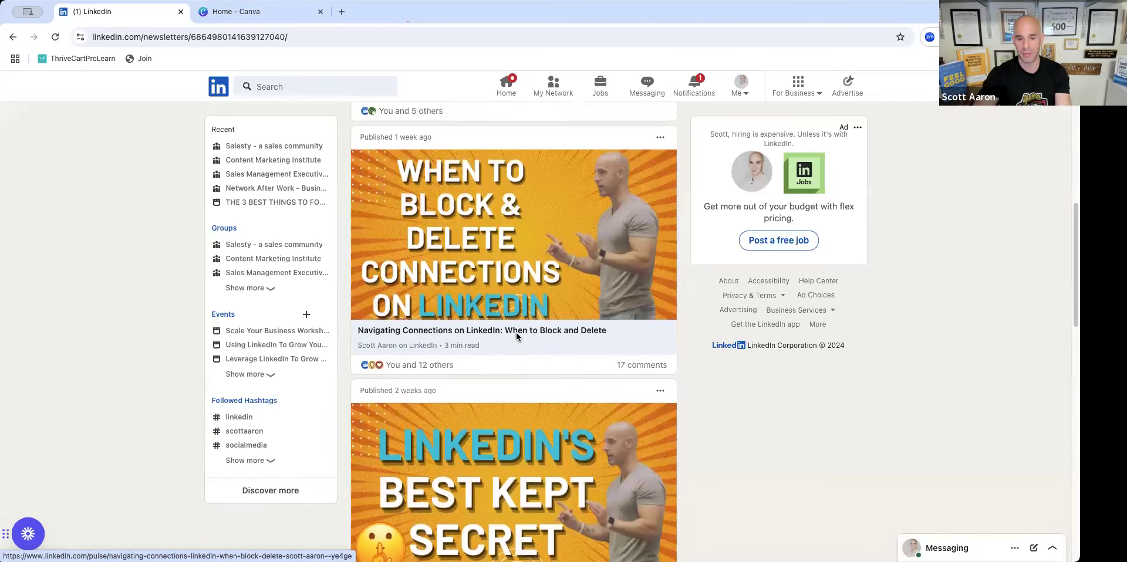
pyautogui.click(517, 334)
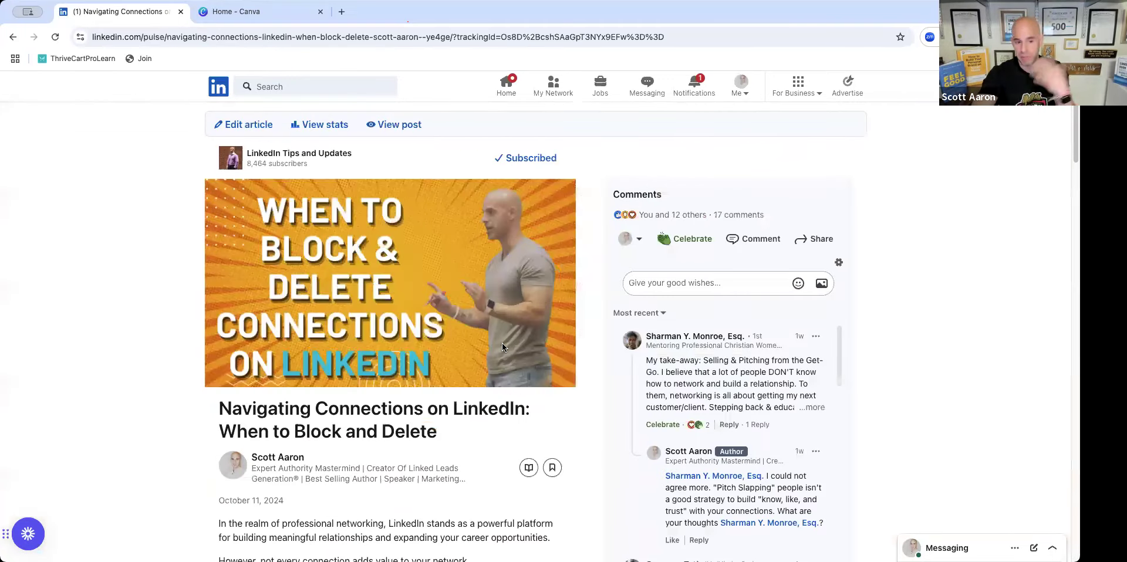
pyautogui.scroll(-5, 488, 349)
pyautogui.scroll(-14, 488, 355)
pyautogui.scroll(-15, 446, 351)
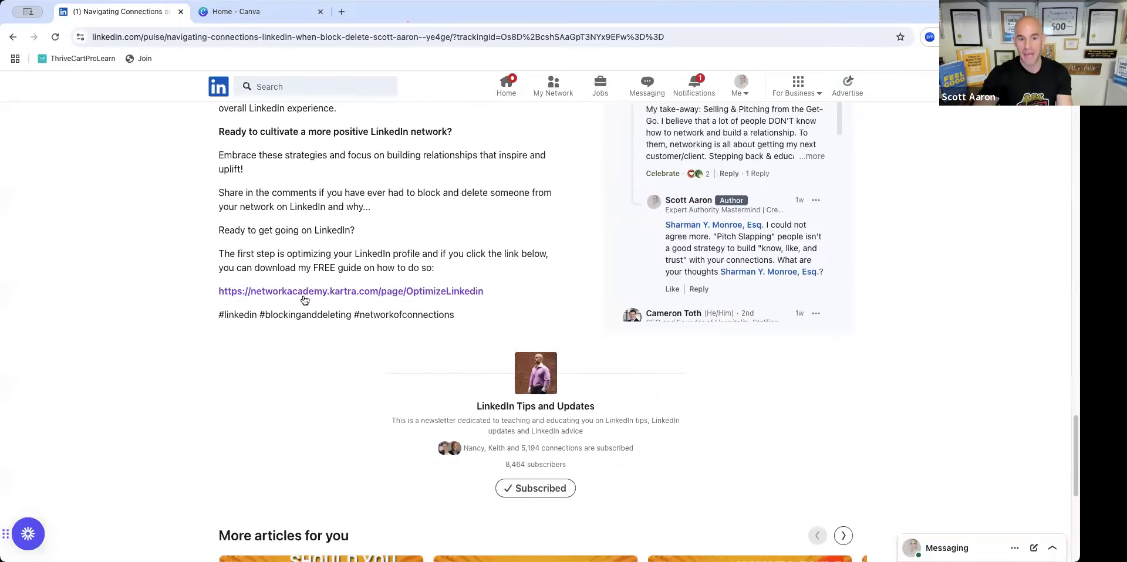
pyautogui.scroll(2, 308, 303)
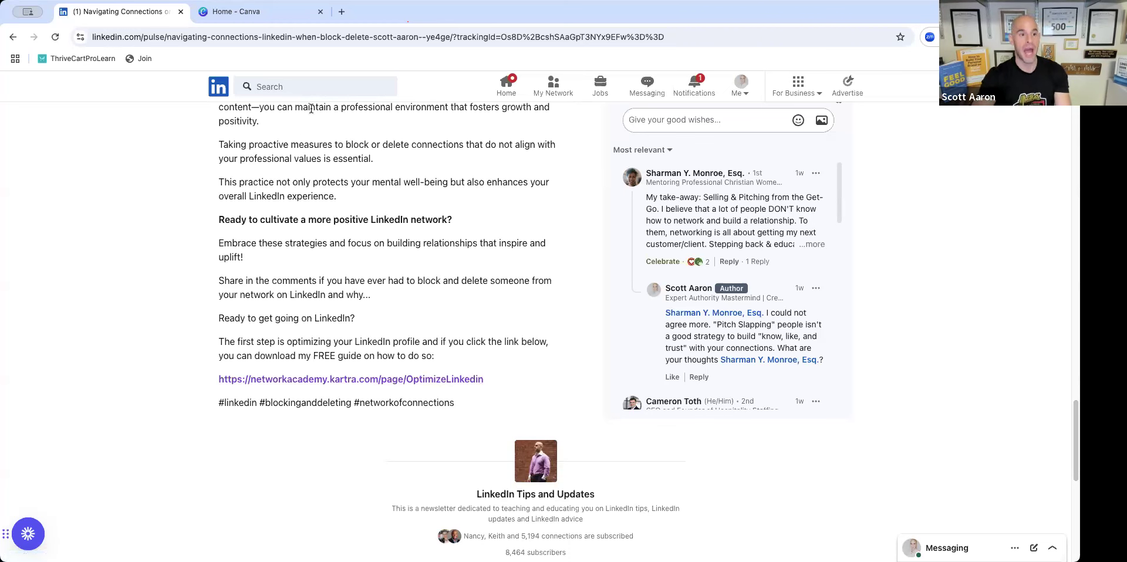
# Return to the home feed, look at the Schedule for later option in the post composer, and close it without posting
pyautogui.click(228, 98)
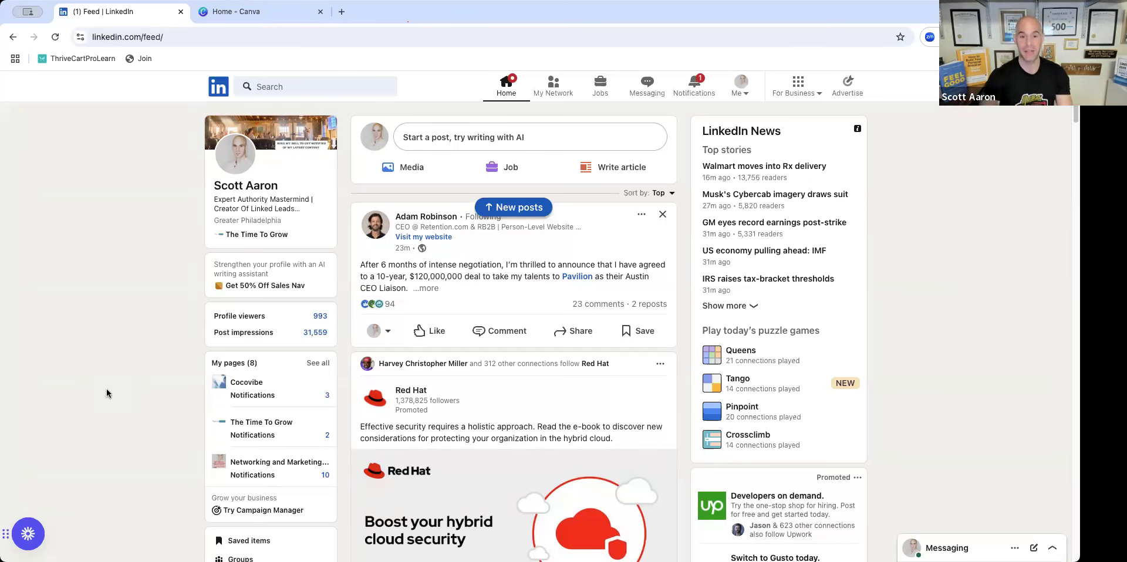
pyautogui.click(449, 140)
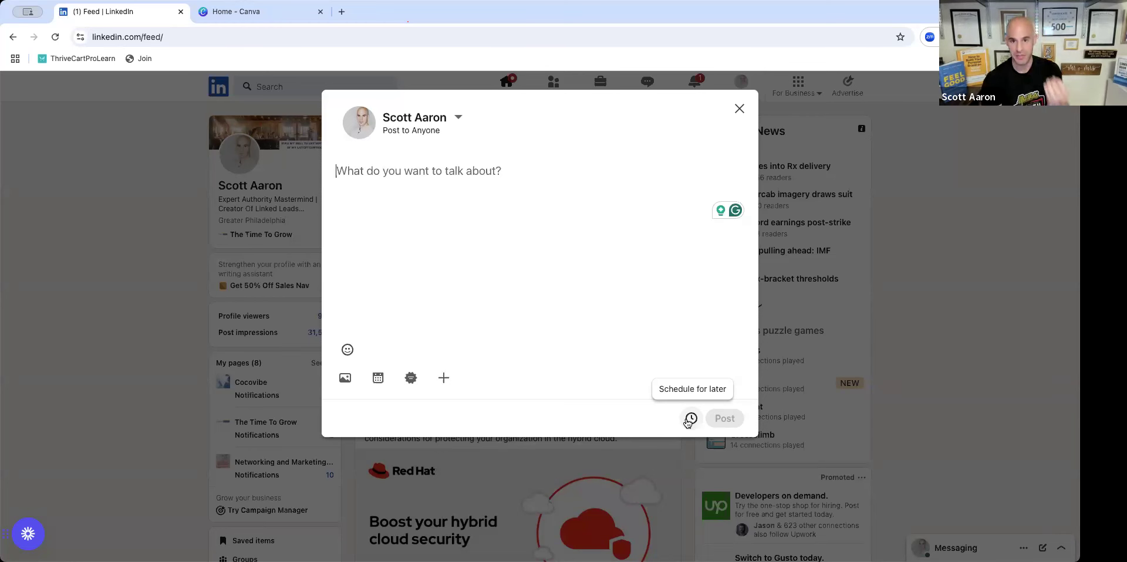
pyautogui.click(738, 110)
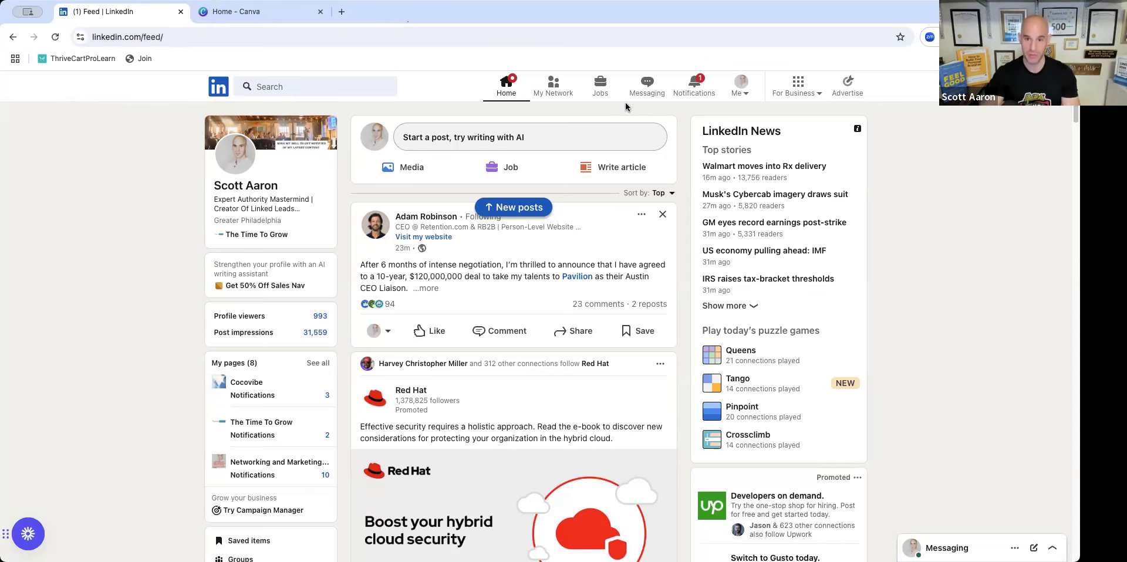
# Start a new LinkedIn article, and switch to Canva to open the "The easiest way to skyrocket your engagement on LinkedIn" thumbnail design
pyautogui.click(606, 168)
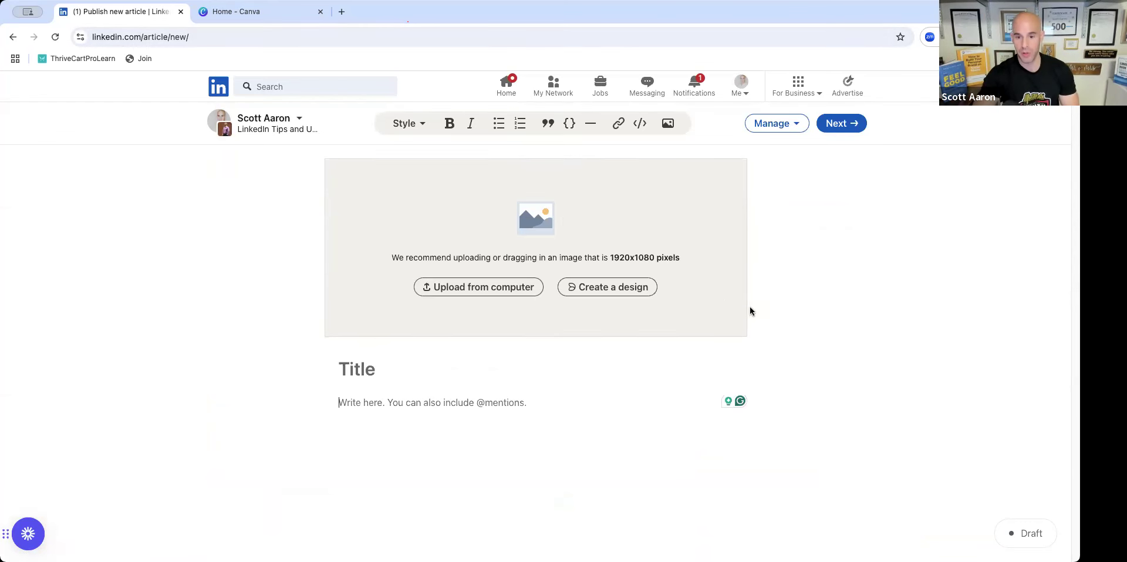
pyautogui.click(286, 20)
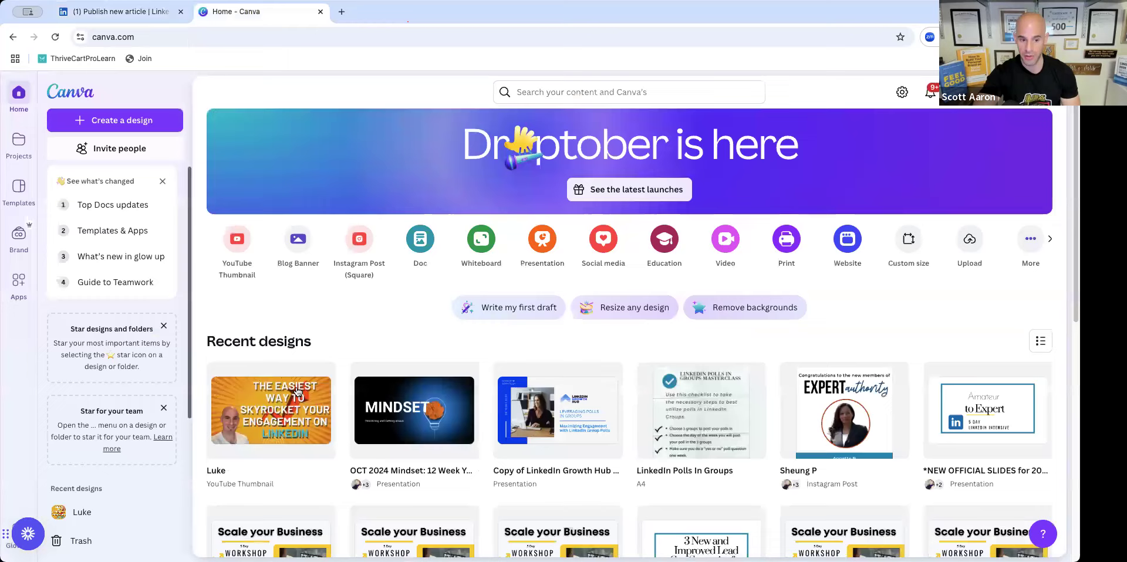
pyautogui.click(295, 389)
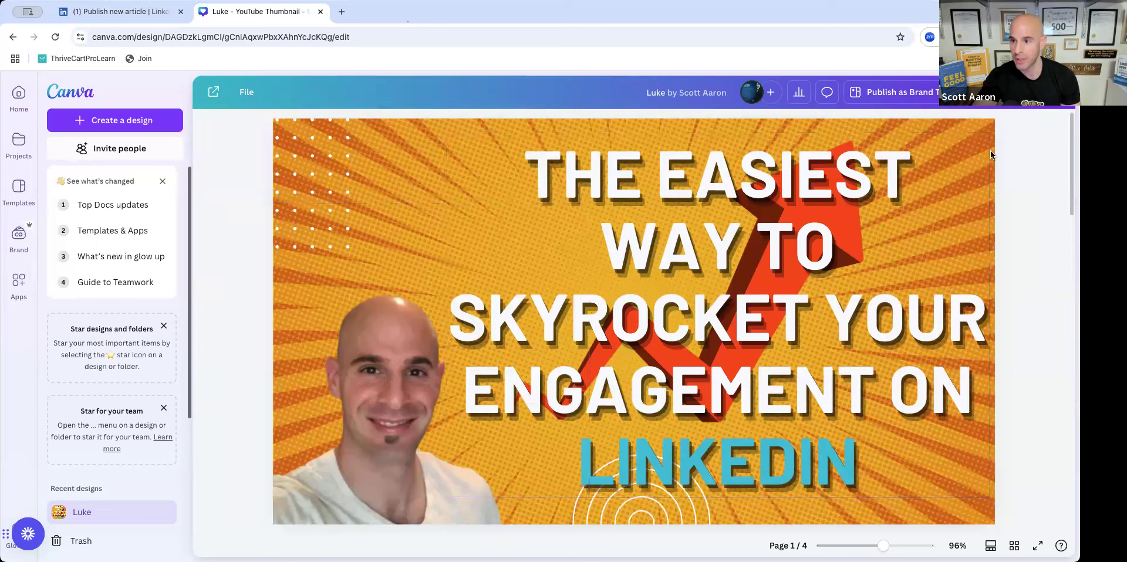
# Download only page 1 of the thumbnail design as a PNG at size 1, with the download settings saved
pyautogui.click(873, 92)
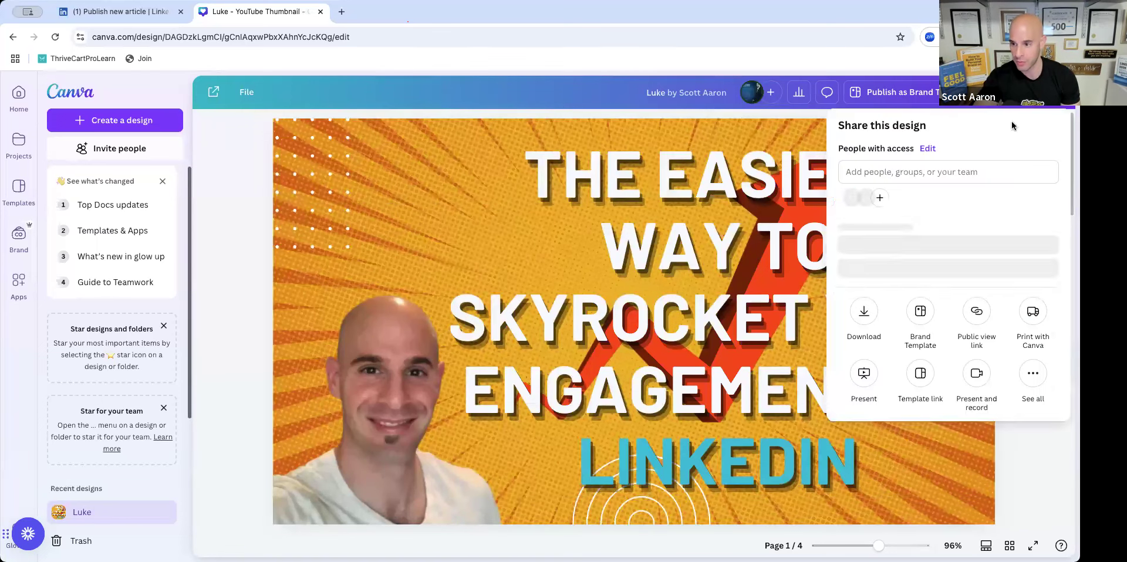
pyautogui.click(864, 329)
pyautogui.click(954, 338)
pyautogui.click(963, 371)
pyautogui.click(998, 401)
pyautogui.click(998, 522)
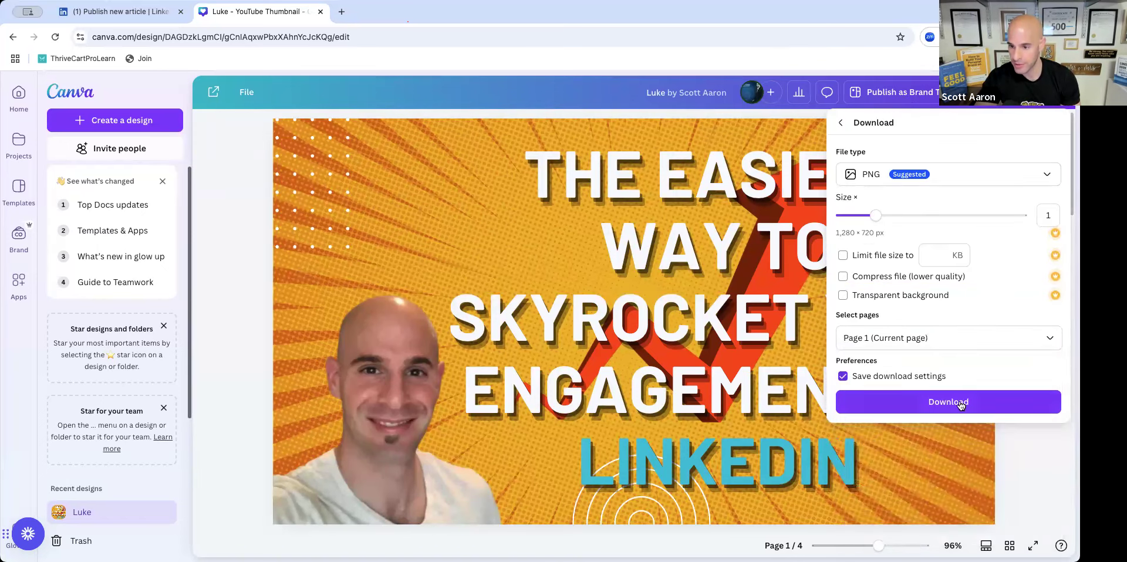
pyautogui.click(963, 402)
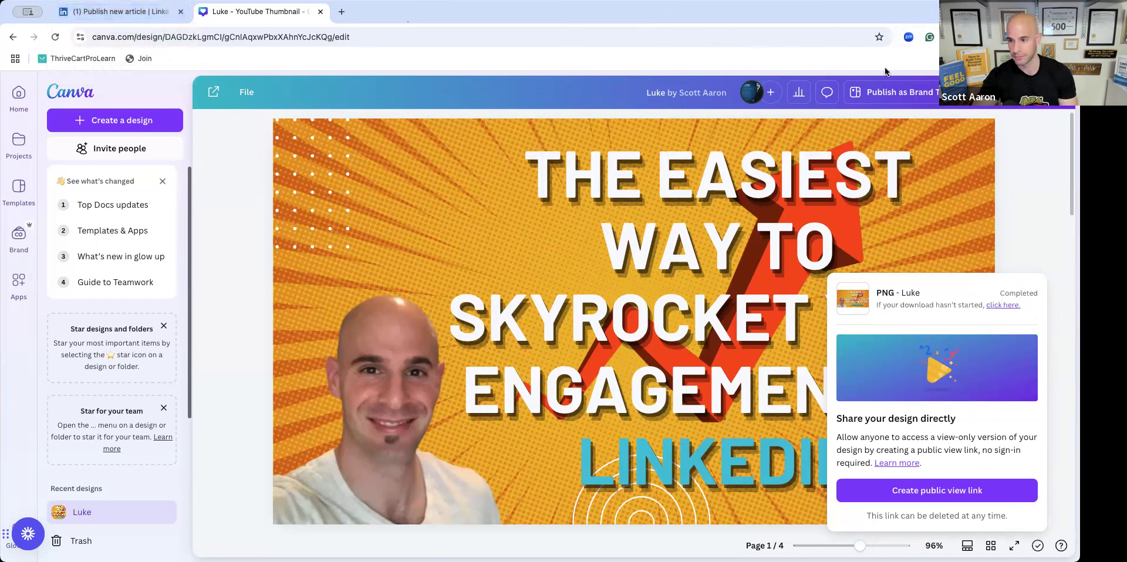
# Switch back to the LinkedIn article draft and add the downloaded thumbnail as its cover image
pyautogui.click(117, 11)
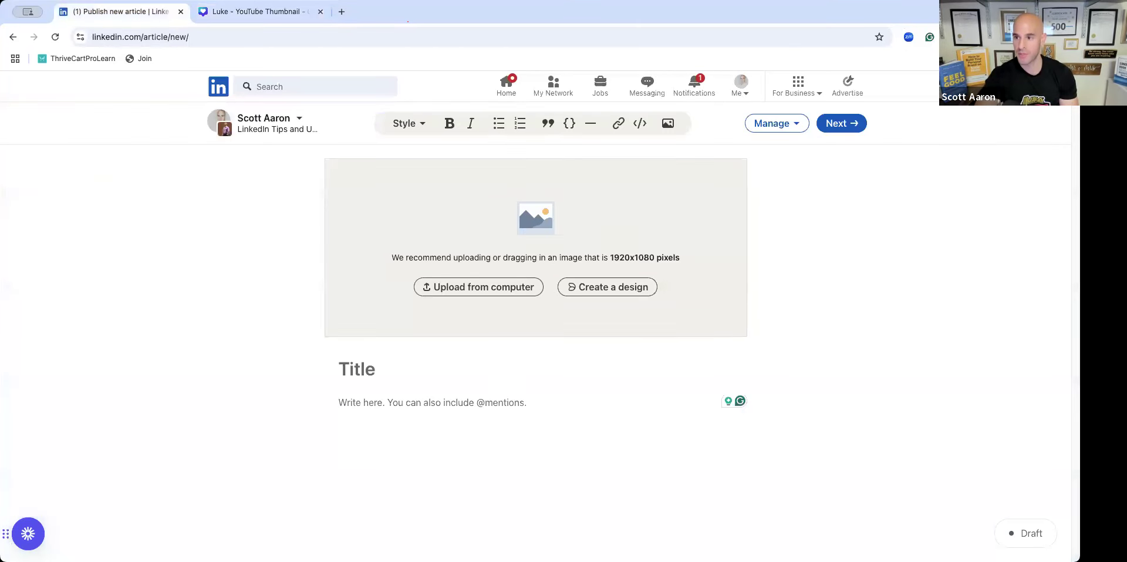
pyautogui.moveTo(633, 178); pyautogui.dragTo(551, 239)
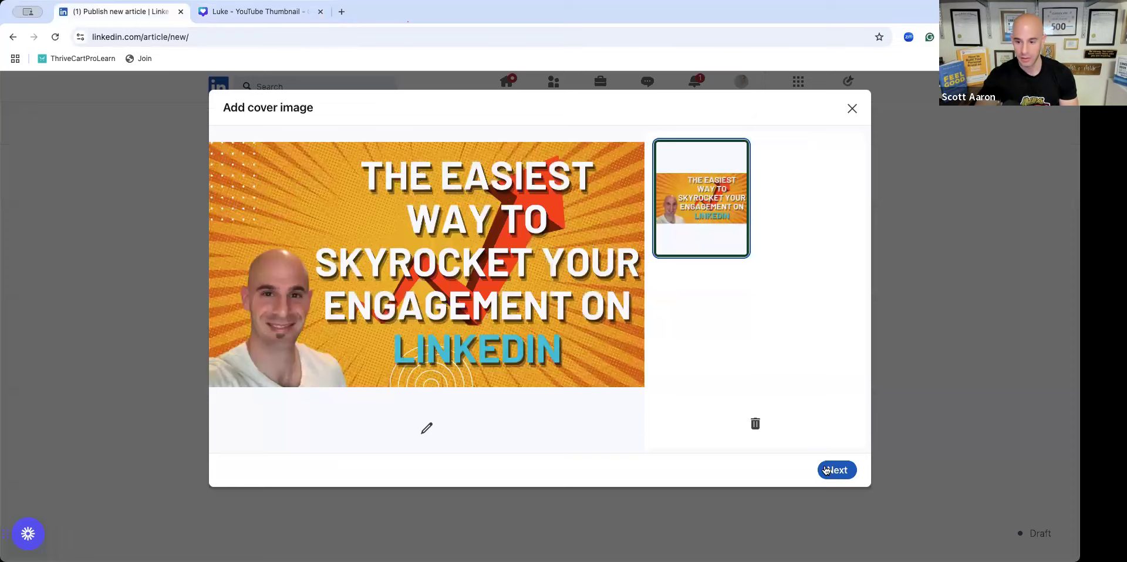
pyautogui.click(826, 470)
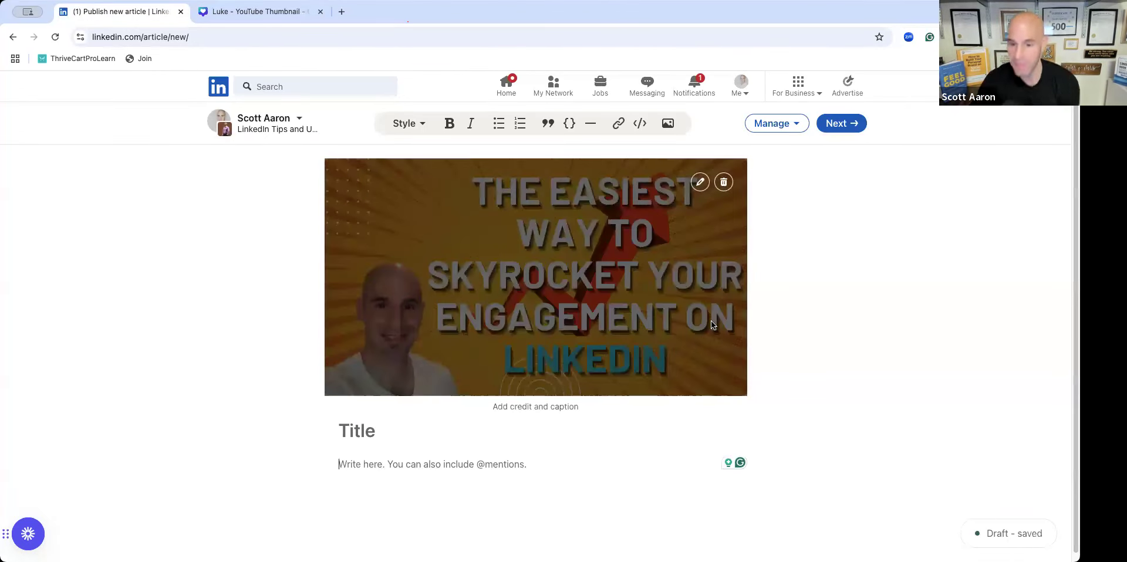
pyautogui.moveTo(428, 380)
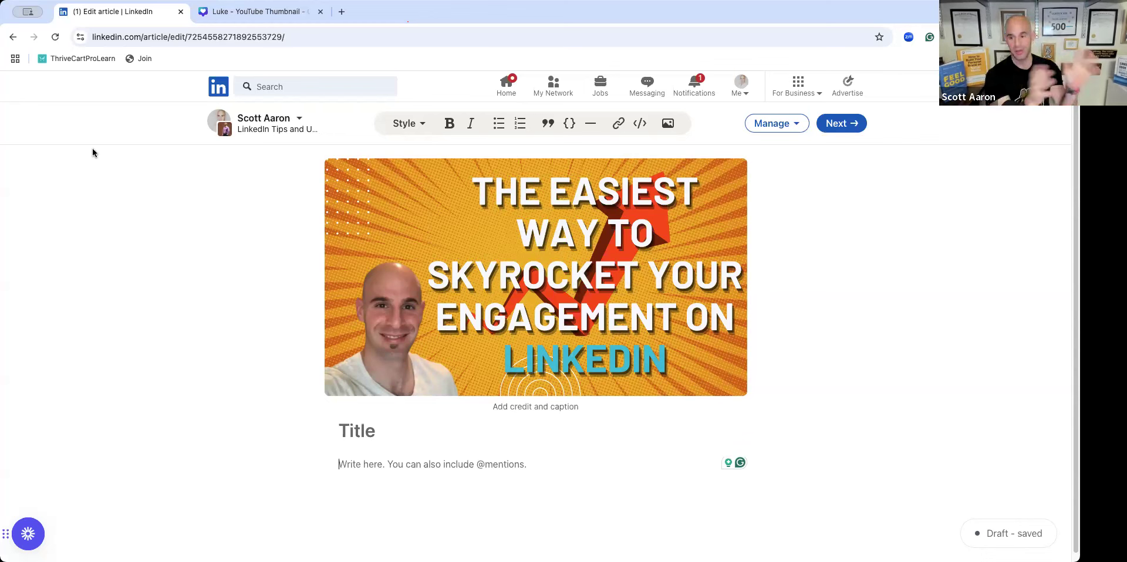
# Open the LinkedIn home feed at linkedin.com in a new browser tab
pyautogui.click(341, 11)
pyautogui.write('thum')
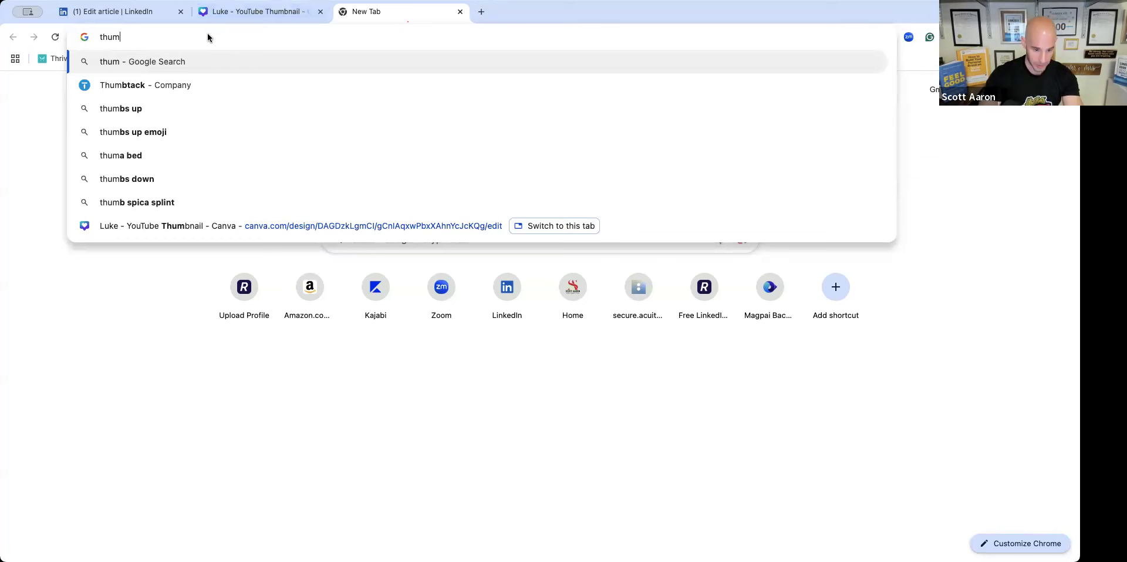
pyautogui.press('BackSpace')
pyautogui.press('BackSpace')
pyautogui.press('BackSpace')
pyautogui.press('BackSpace')
pyautogui.write('loinked')
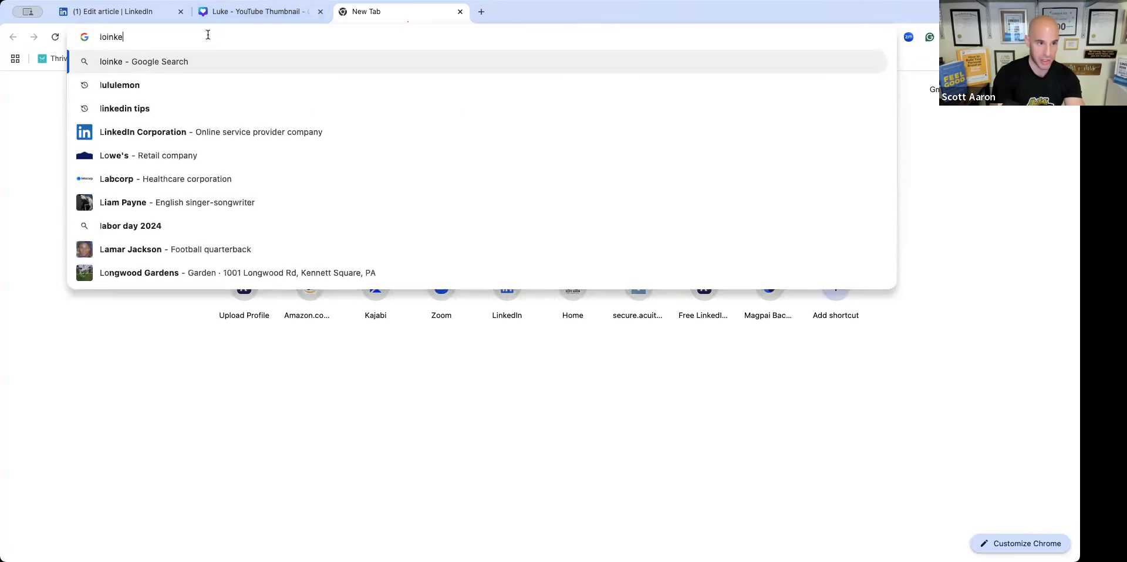
pyautogui.press('BackSpace')
pyautogui.press('BackSpace')
pyautogui.press('BackSpace')
pyautogui.press('BackSpace')
pyautogui.press('BackSpace')
pyautogui.press('BackSpace')
pyautogui.write('=i')
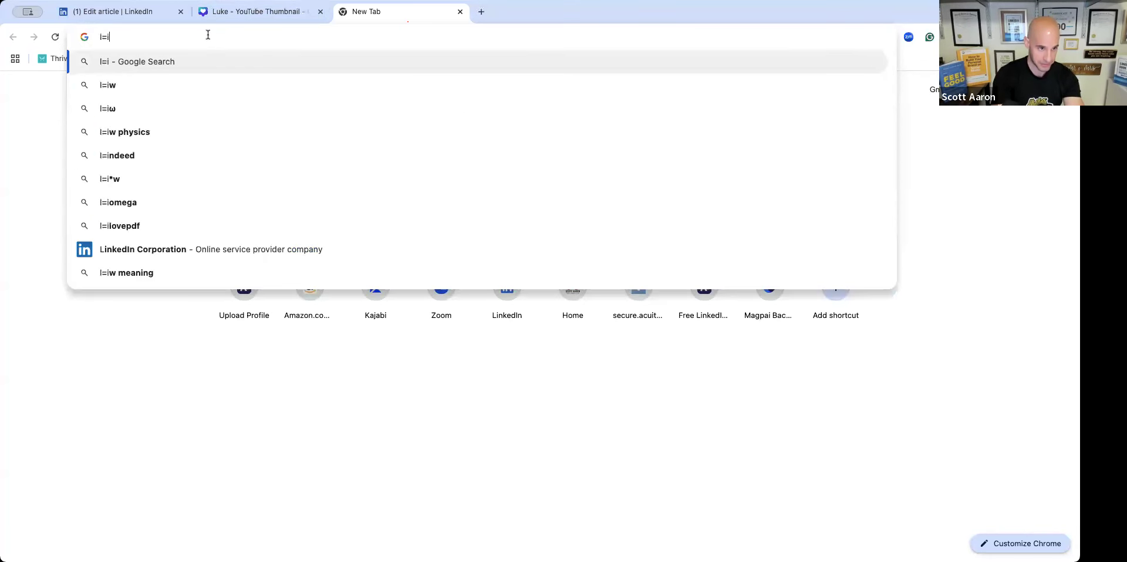
pyautogui.press('BackSpace')
pyautogui.write('inkedin')
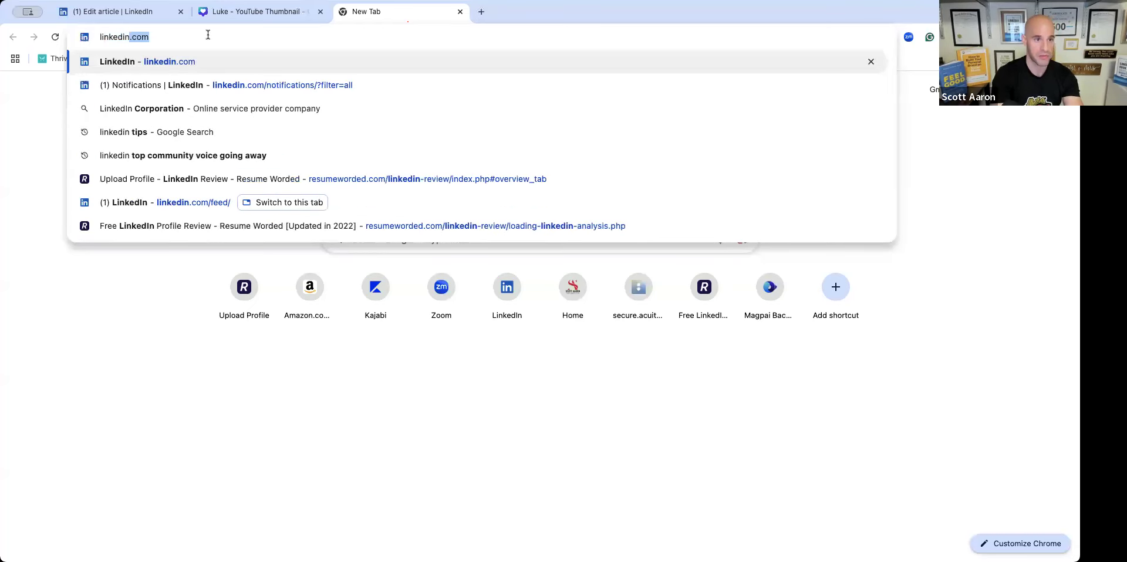
pyautogui.press('Return')
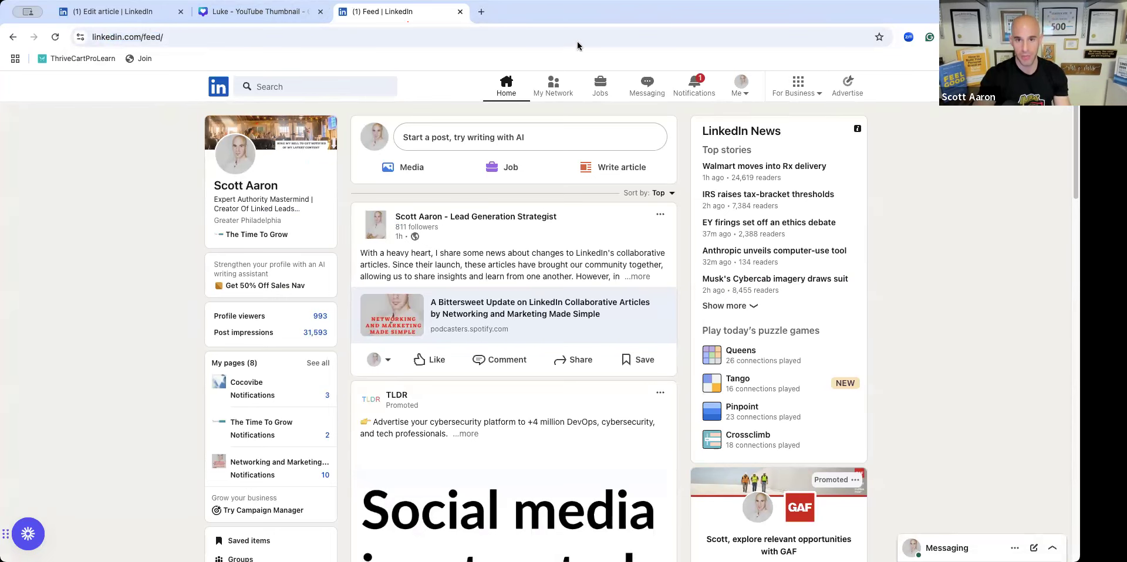
# Open the creator dashboard from the post impressions figure and look through it down to the Creator tools section
pyautogui.click(318, 332)
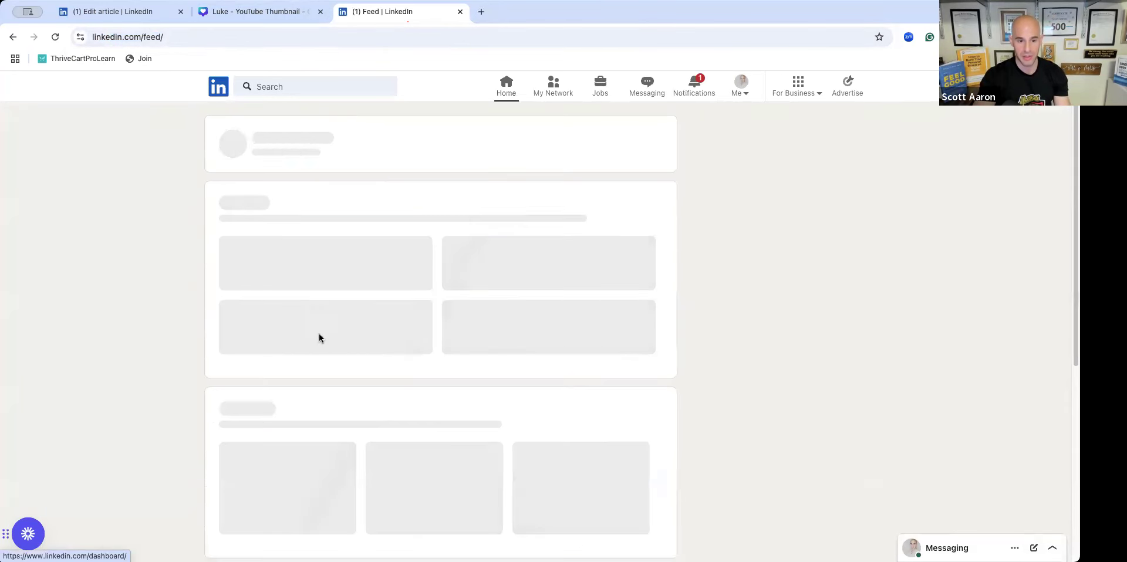
pyautogui.scroll(-2, 546, 355)
pyautogui.scroll(-3, 547, 358)
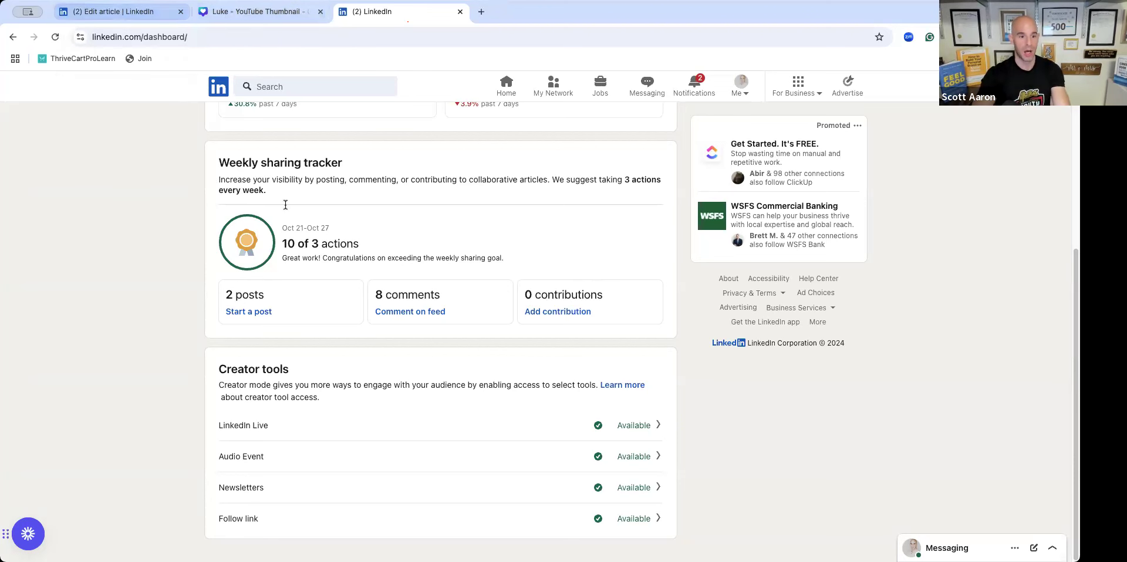
# Return to the feed, reopen the dashboard through post impressions, and highlight the Creator tools heading
pyautogui.click(15, 42)
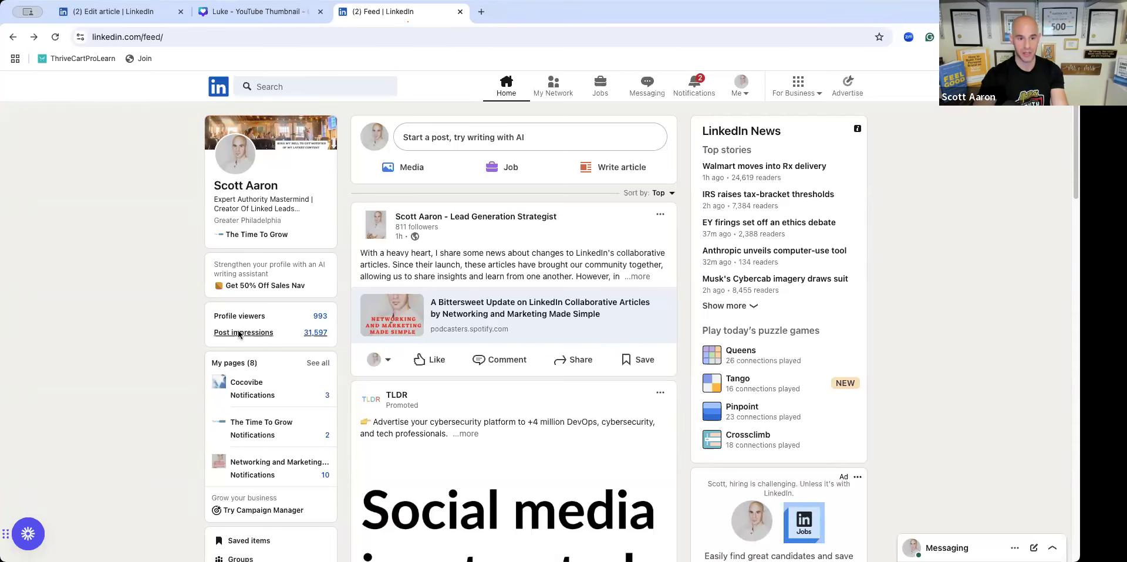
pyautogui.click(316, 336)
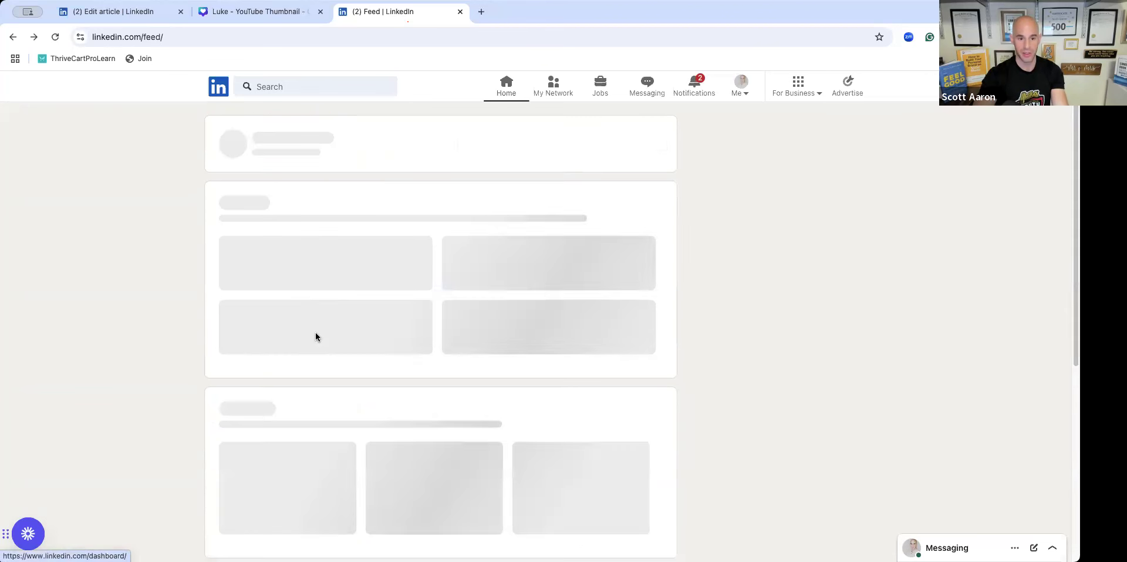
pyautogui.scroll(-5, 316, 336)
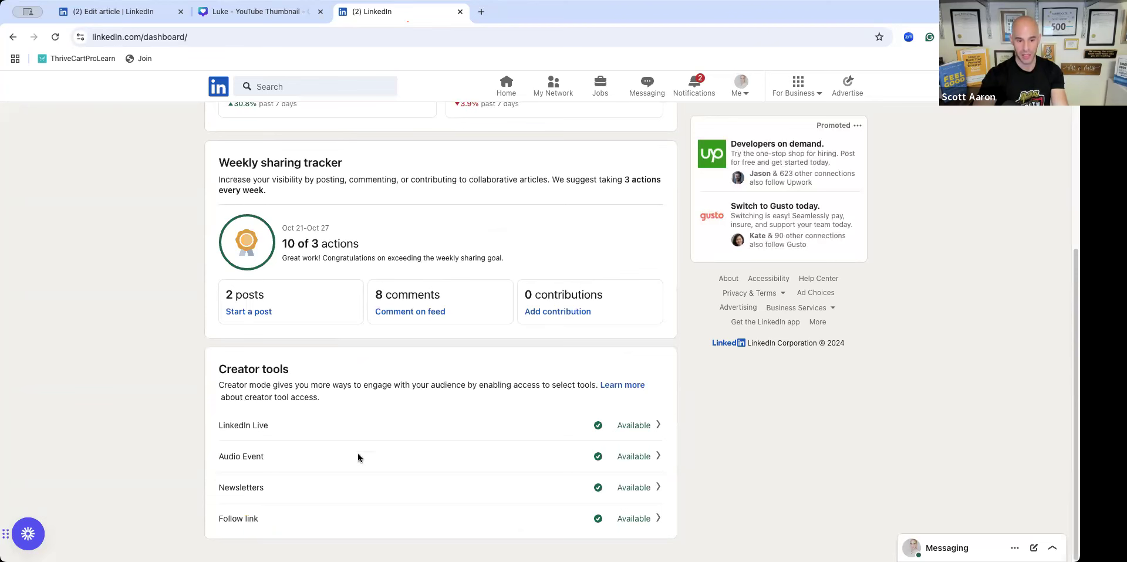
pyautogui.moveTo(224, 371); pyautogui.dragTo(285, 370)
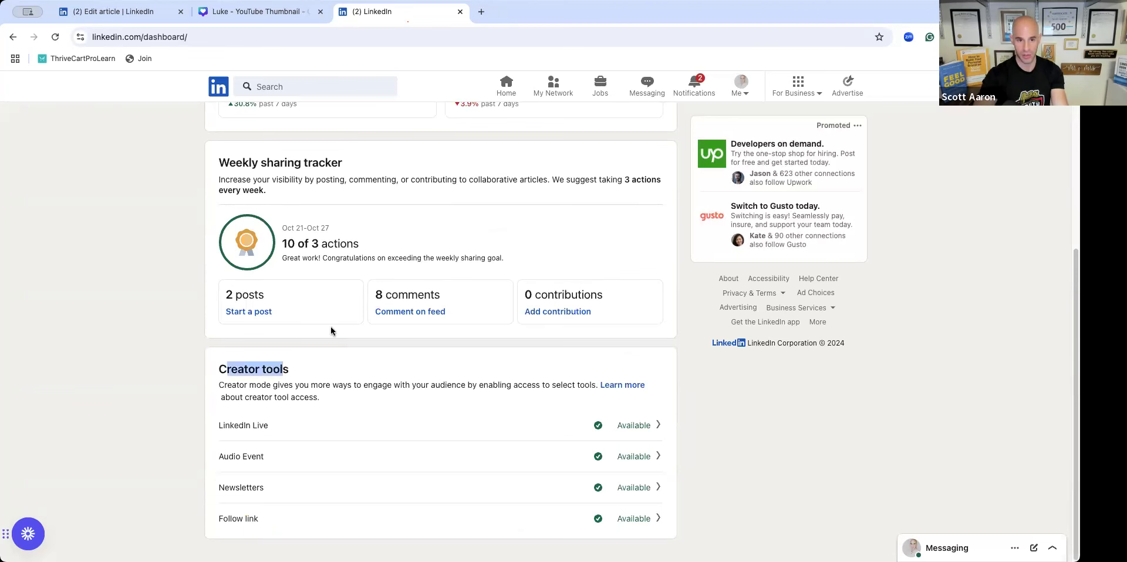
# Return to the article draft, paste the title "Unlock the Secrets to Skyrocket Your LinkedIn Engagement", and paste the prepared newsletter text into the body
pyautogui.click(140, 18)
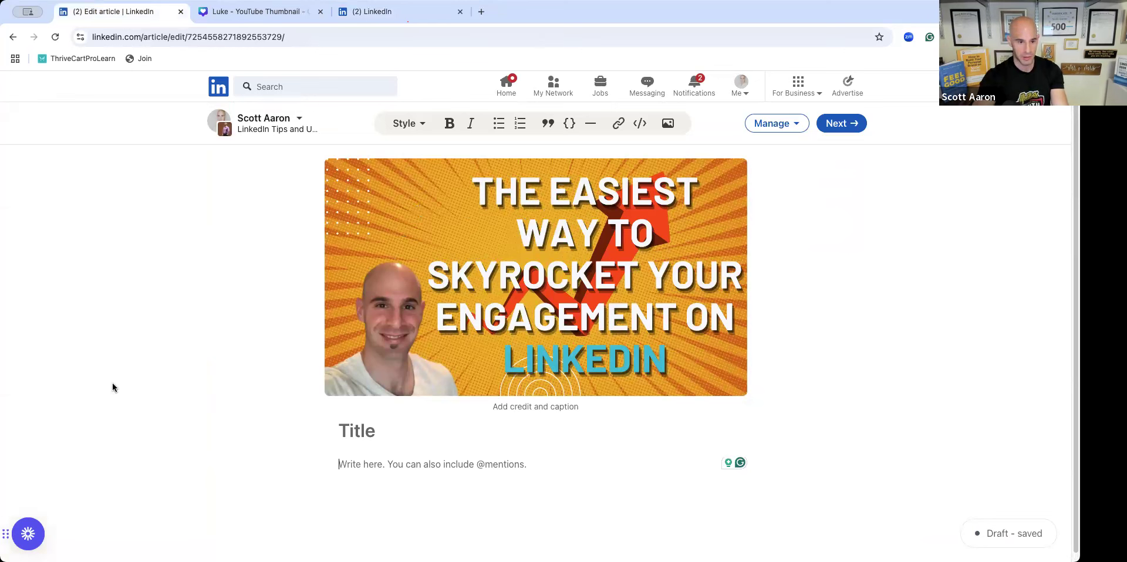
pyautogui.rightClick(382, 433)
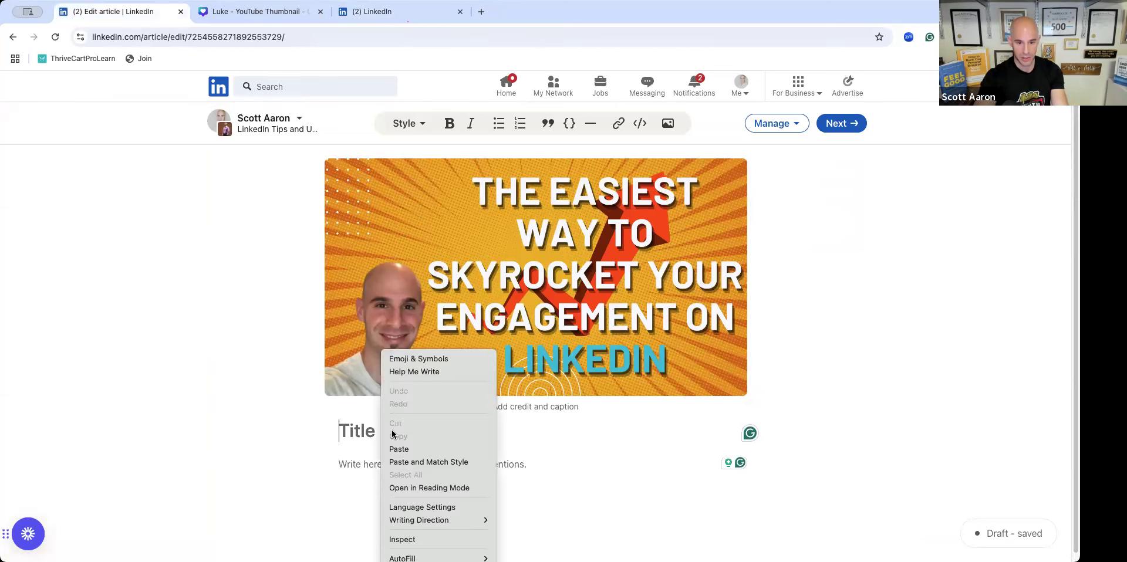
pyautogui.click(405, 462)
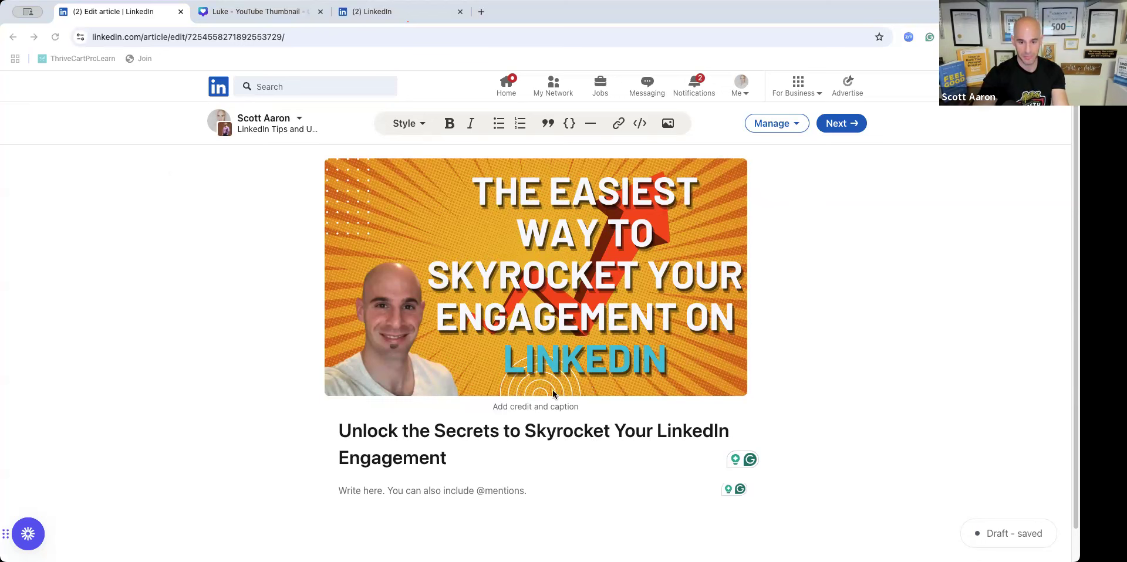
pyautogui.click(341, 490)
pyautogui.rightClick(341, 490)
pyautogui.click(368, 448)
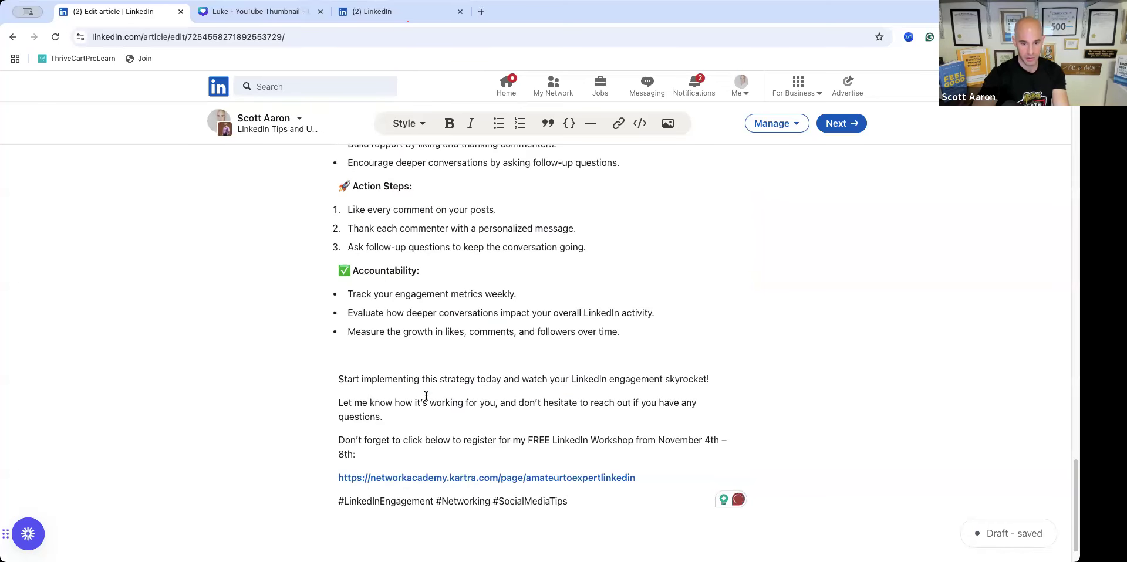
# Review the pasted article from the cover image through its numbered sections to the closing workshop link and hashtags
pyautogui.scroll(20, 426, 396)
pyautogui.scroll(5, 429, 398)
pyautogui.scroll(-2, 463, 414)
pyautogui.scroll(-3, 491, 435)
pyautogui.scroll(-5, 422, 345)
pyautogui.scroll(-4, 383, 343)
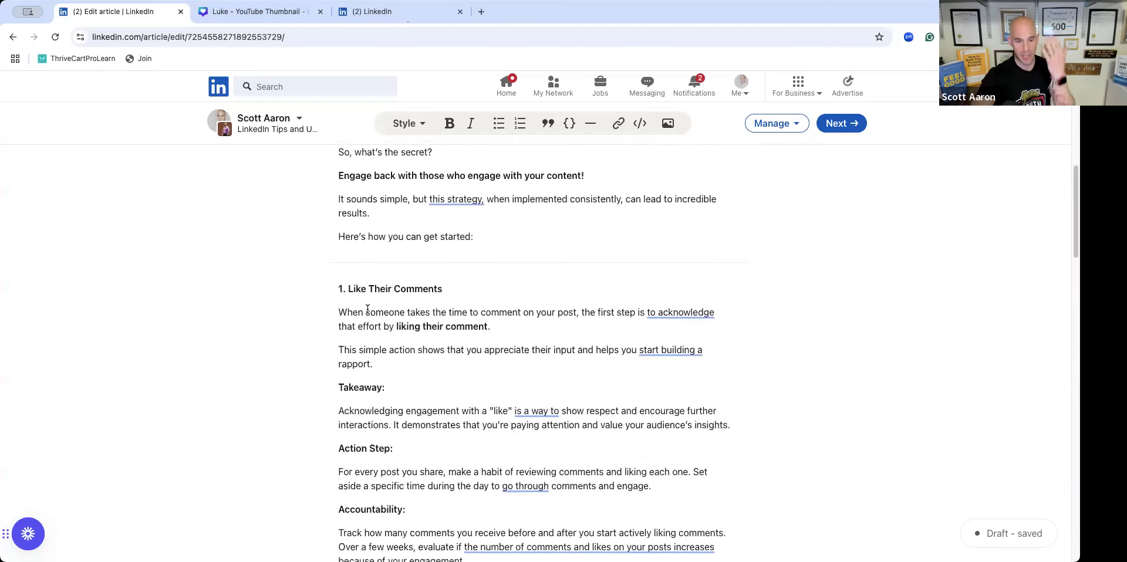
pyautogui.scroll(-20, 372, 361)
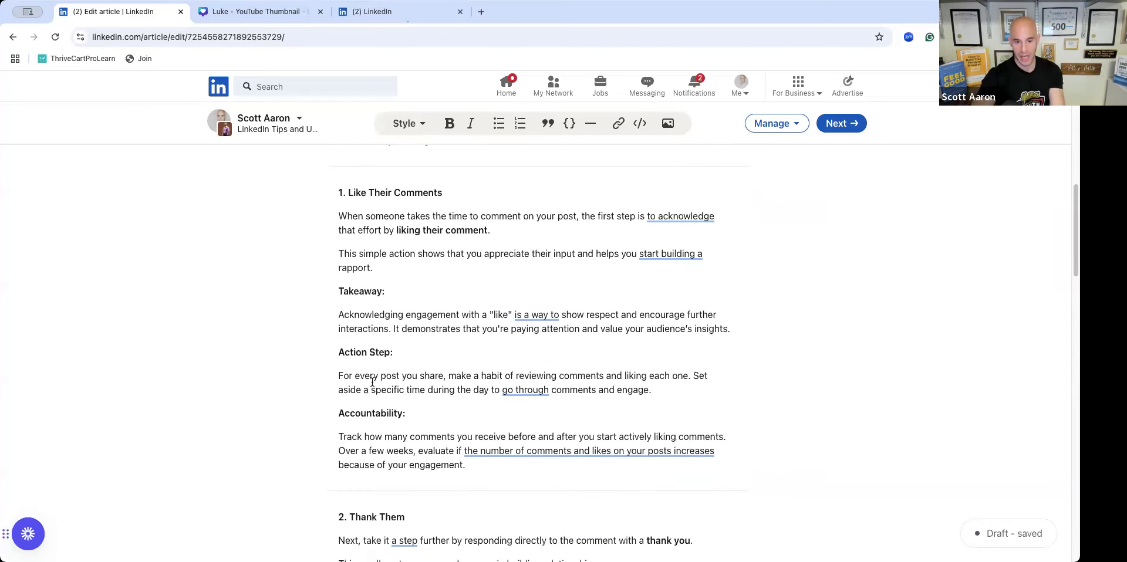
pyautogui.scroll(-13, 425, 420)
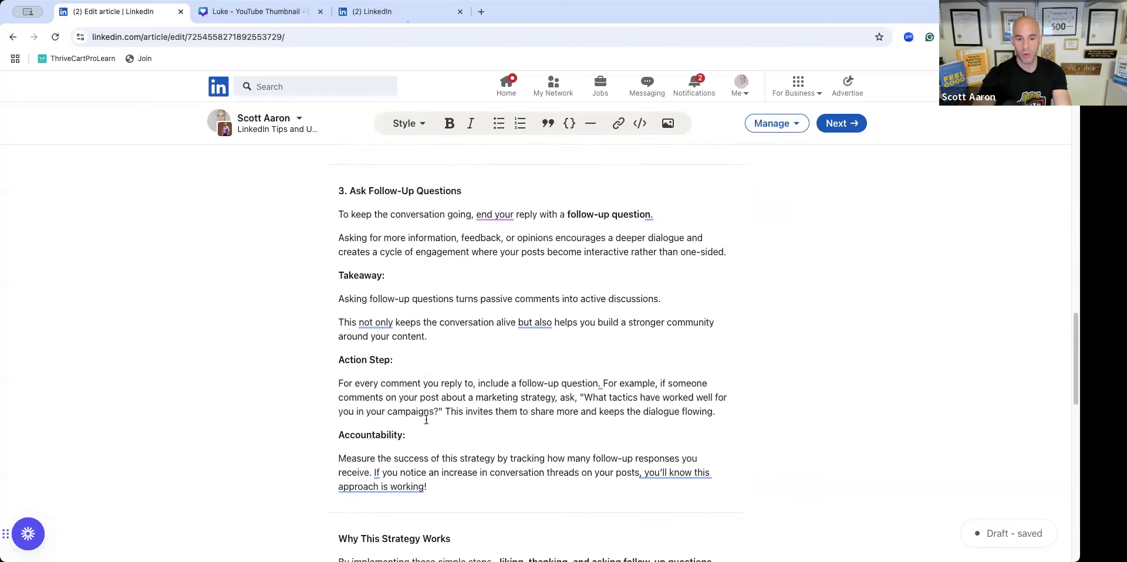
pyautogui.scroll(-19, 456, 423)
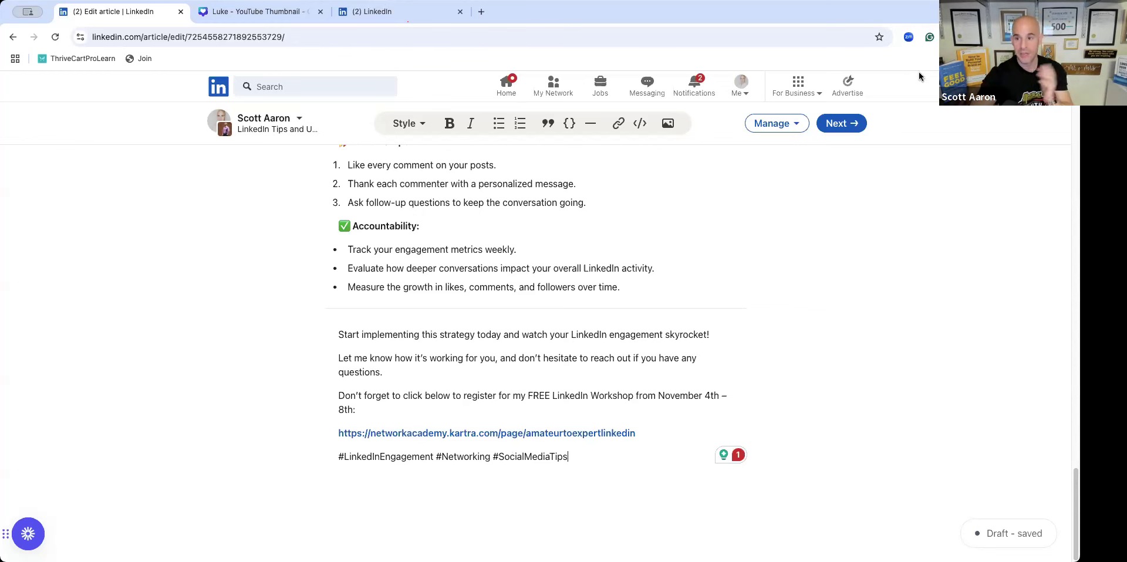
pyautogui.scroll(20, 558, 359)
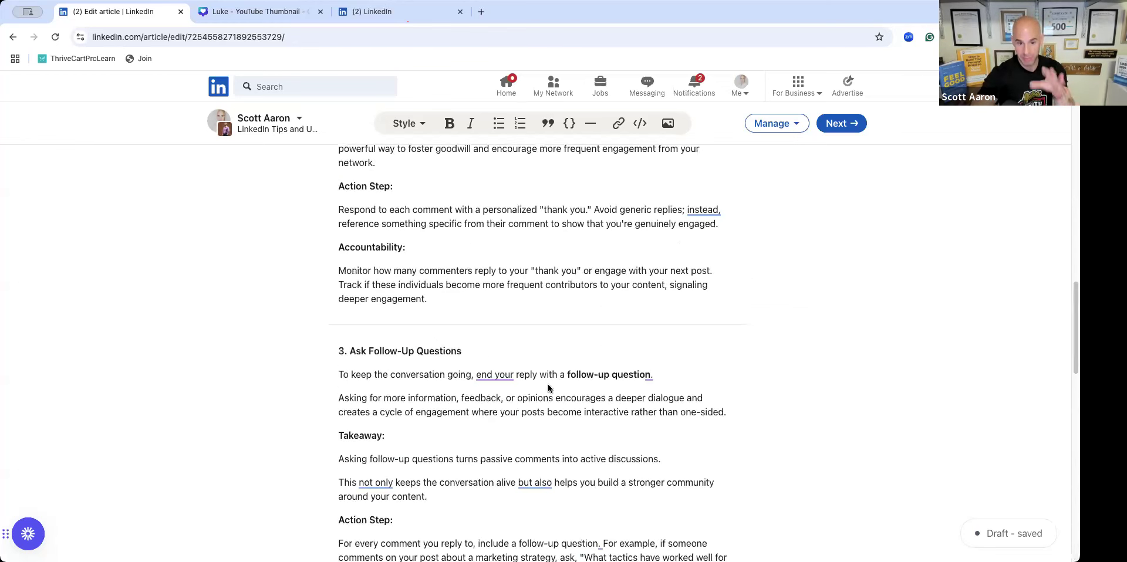
pyautogui.scroll(2, 533, 410)
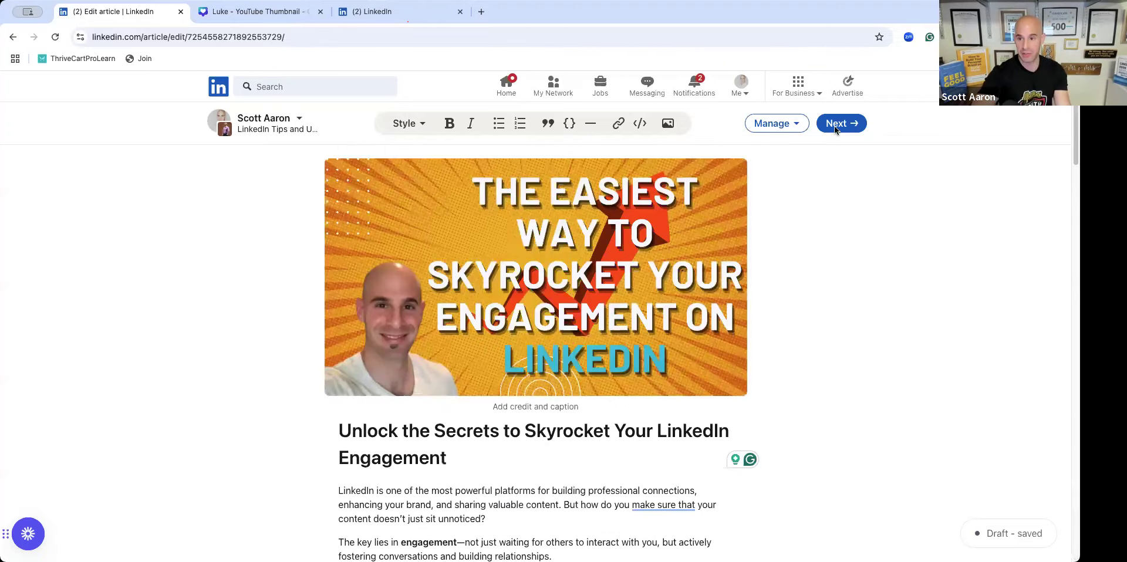
# Proceed to the publishing dialog and write the intro "What was your biggest takeaway from this week's newsletter edition?"
pyautogui.click(835, 126)
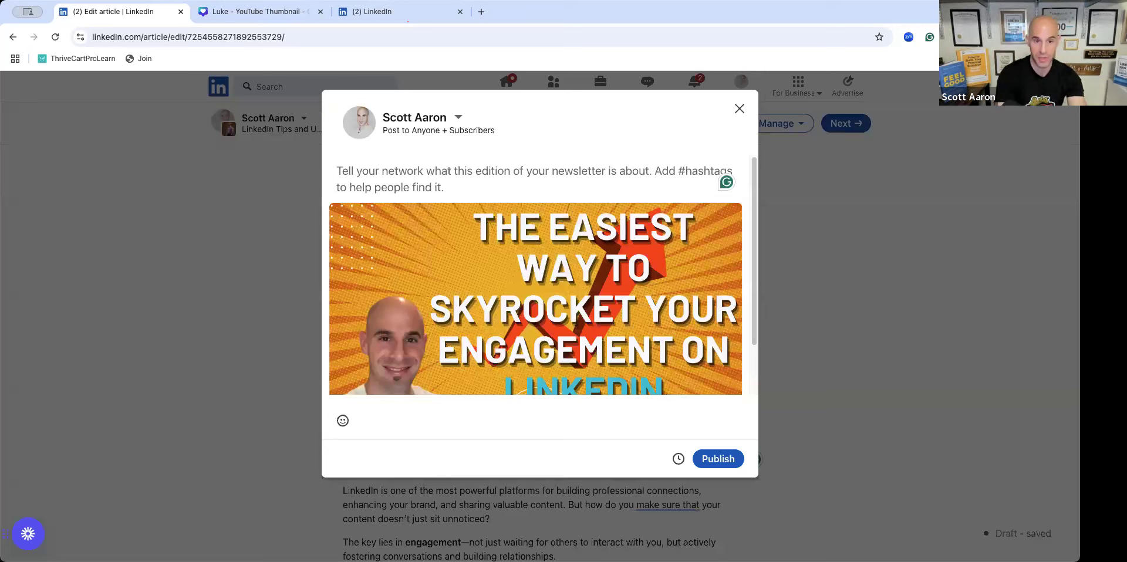
pyautogui.write('Wha')
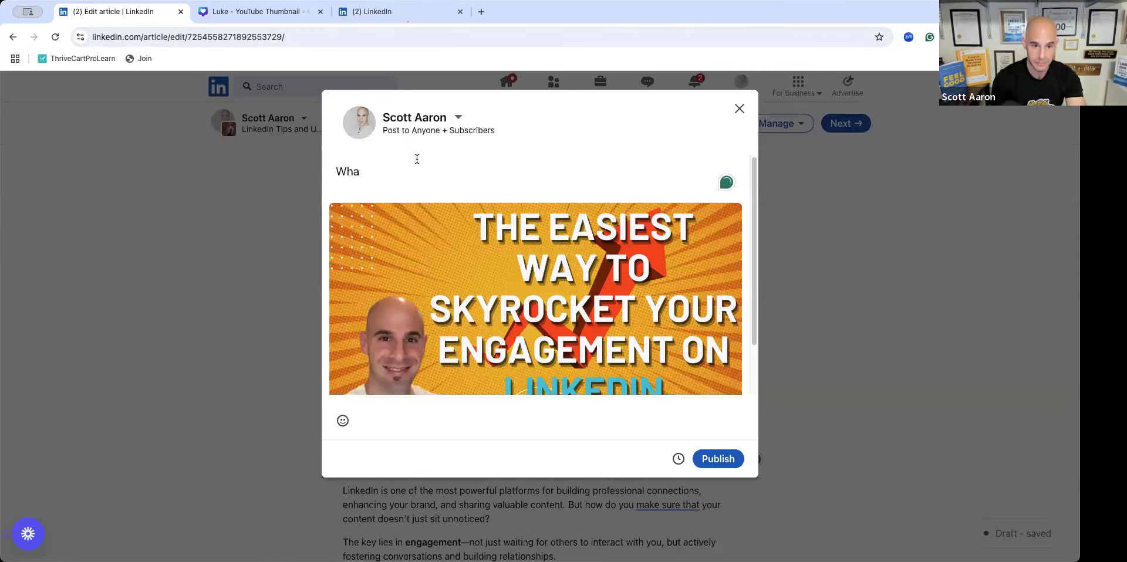
pyautogui.write('t was your biggest takeaway formt his')
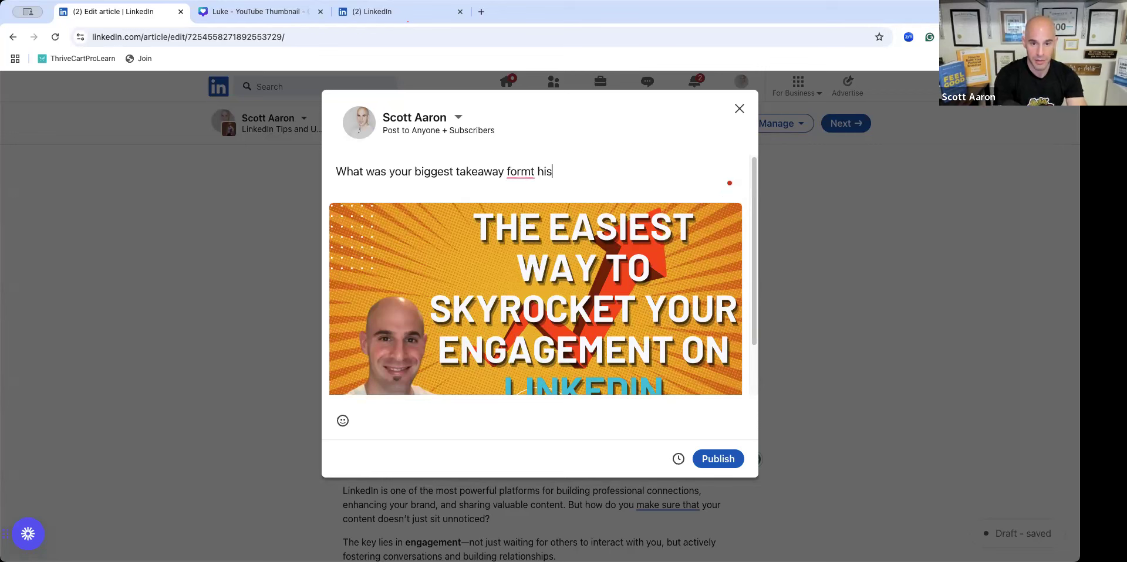
pyautogui.press('BackSpace')
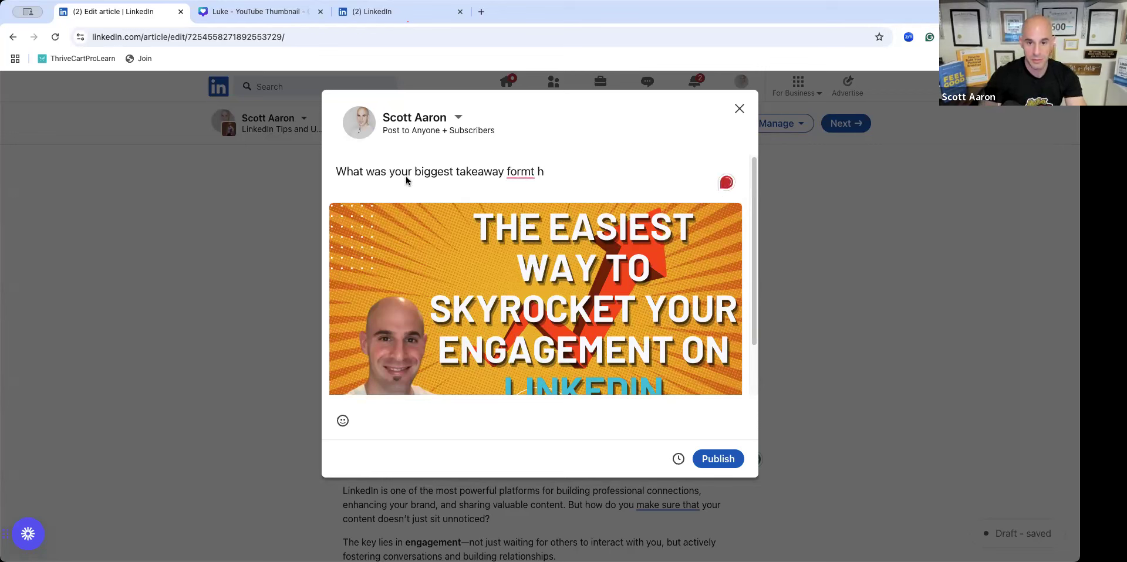
pyautogui.press('BackSpace')
pyautogui.press('BackSpace')
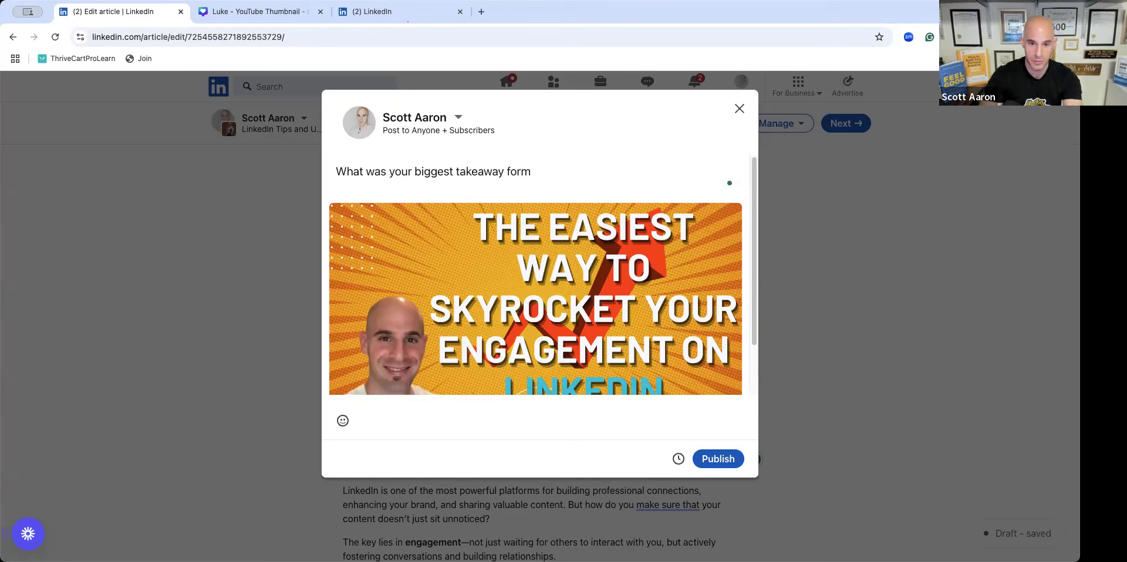
pyautogui.press('BackSpace')
pyautogui.press('BackSpace')
pyautogui.press('BackSpace')
pyautogui.write('rom t')
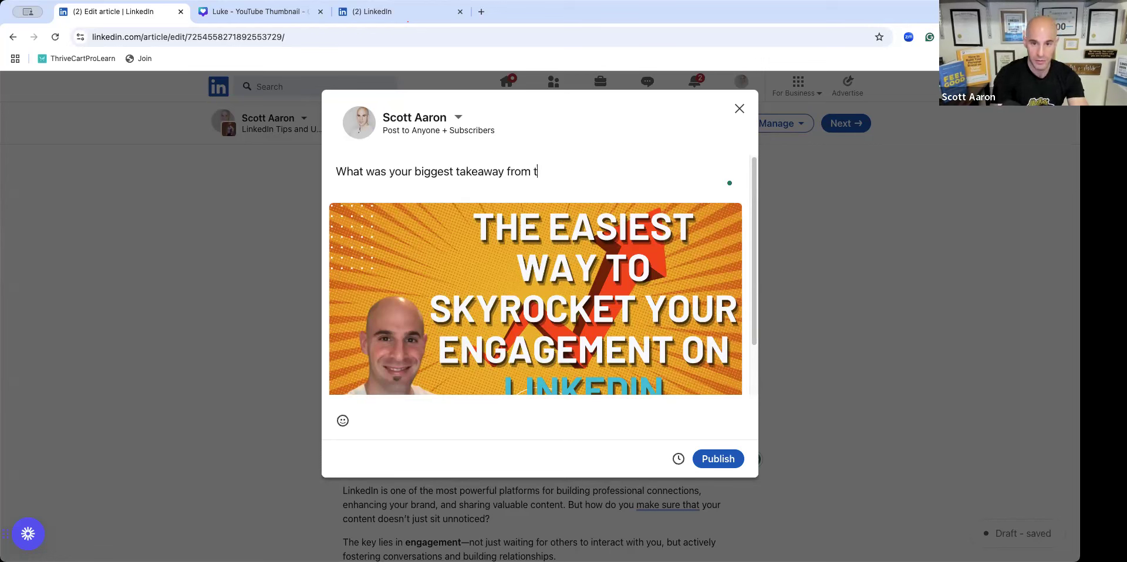
pyautogui.write("his week's new")
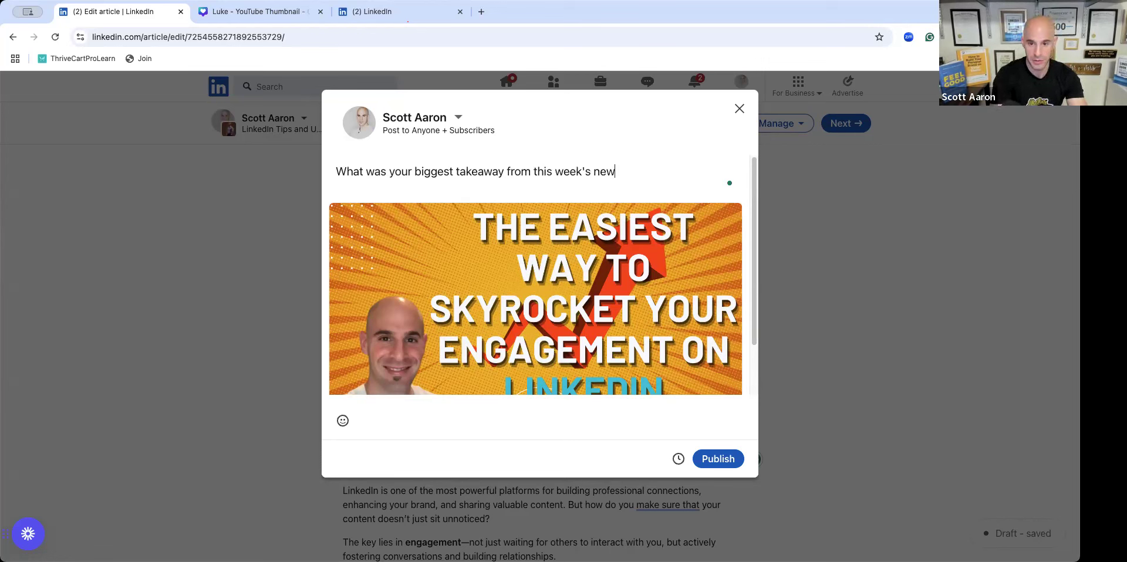
pyautogui.write('sletter edition?')
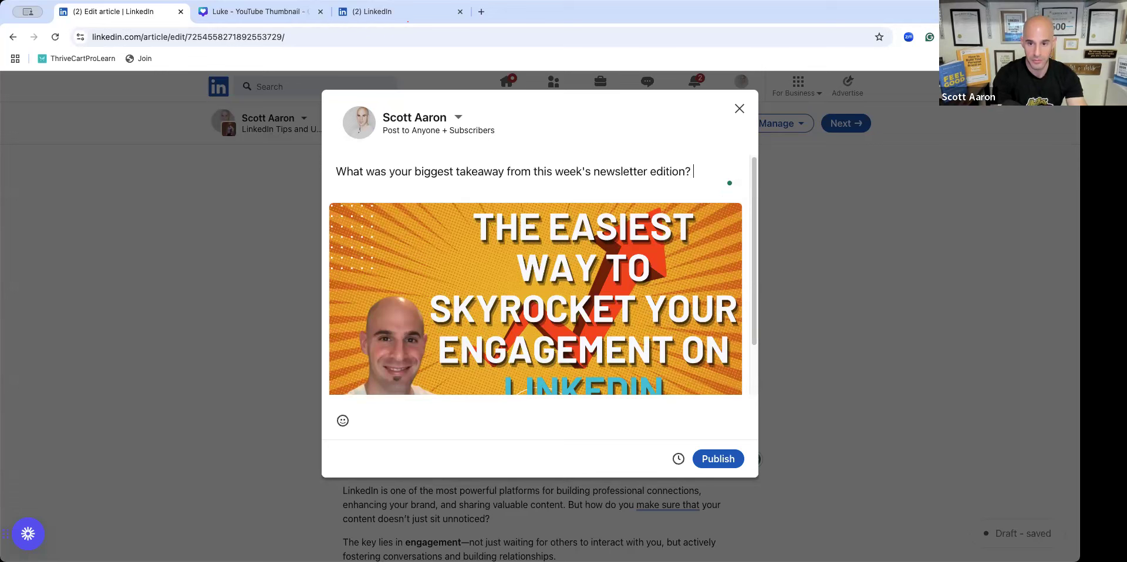
# Add the hashtags #engagement #linkedin #business on a separate line below the intro question
pyautogui.press('Return')
pyautogui.write('#engagmen')
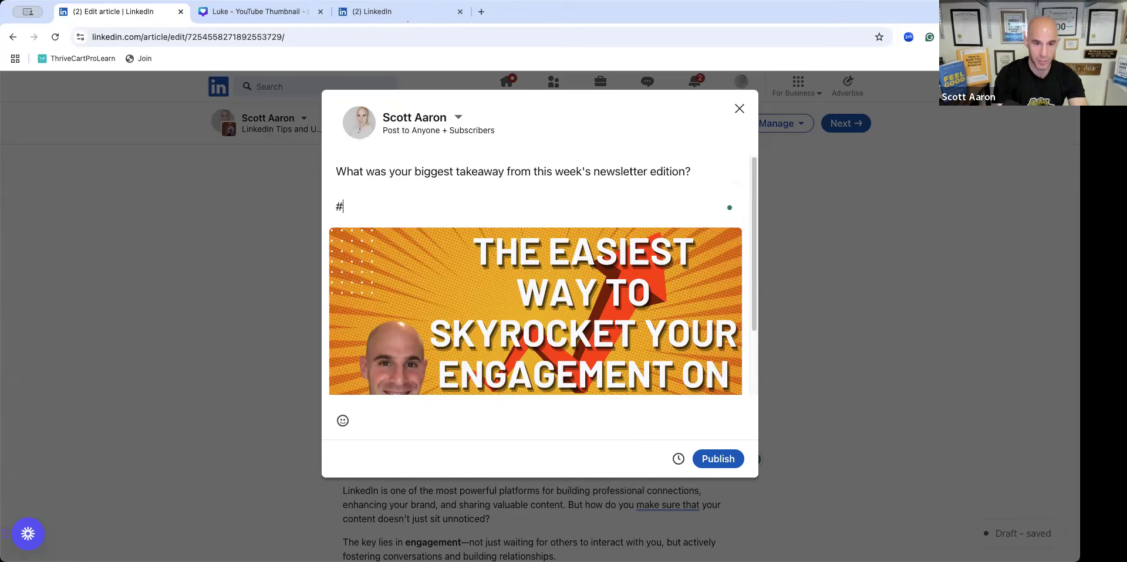
pyautogui.press('BackSpace')
pyautogui.press('BackSpace')
pyautogui.press('BackSpace')
pyautogui.write('ement #linkedin #business')
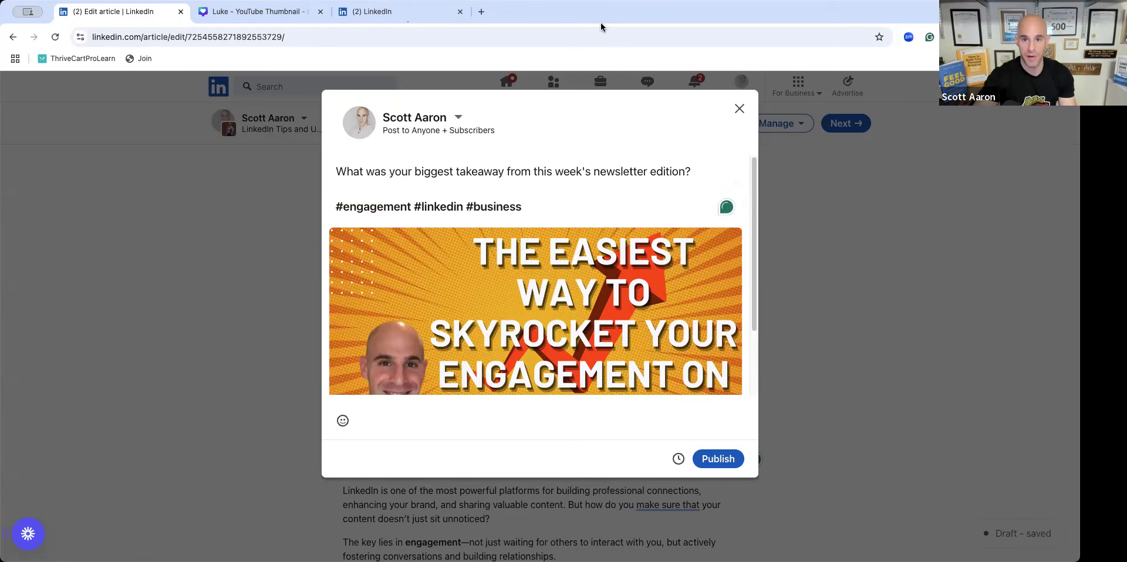
# Open scheduling for the newsletter post and set its date to 10/25/2024
pyautogui.click(677, 461)
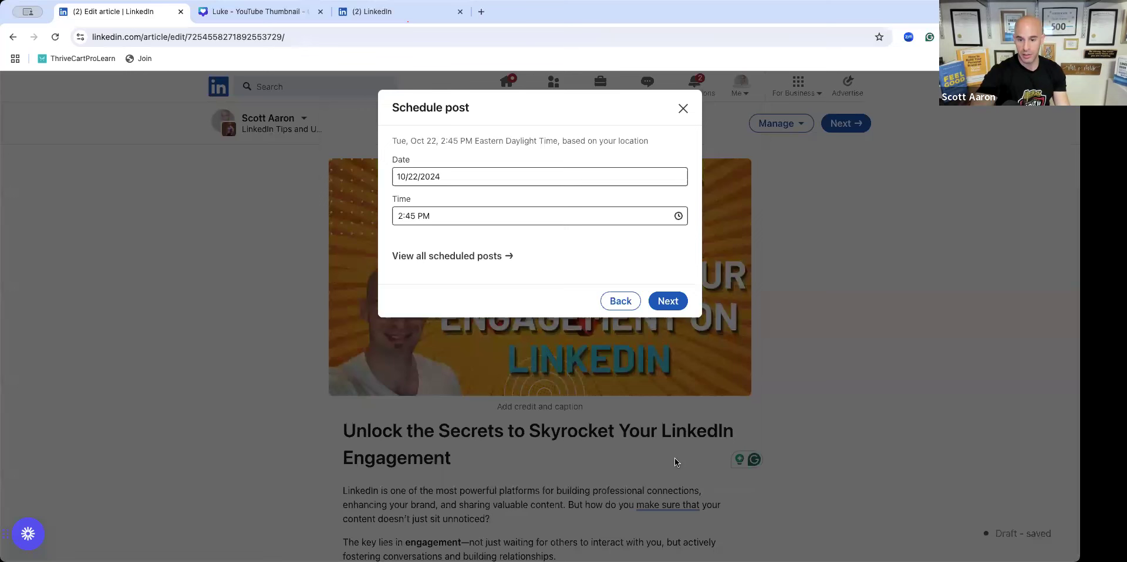
pyautogui.click(483, 175)
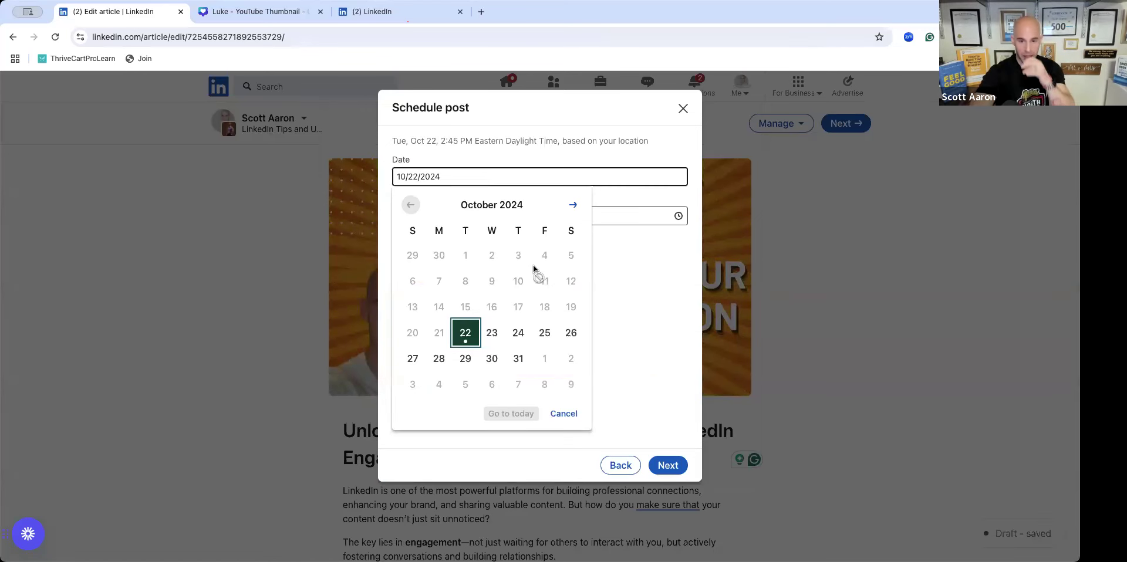
pyautogui.click(545, 332)
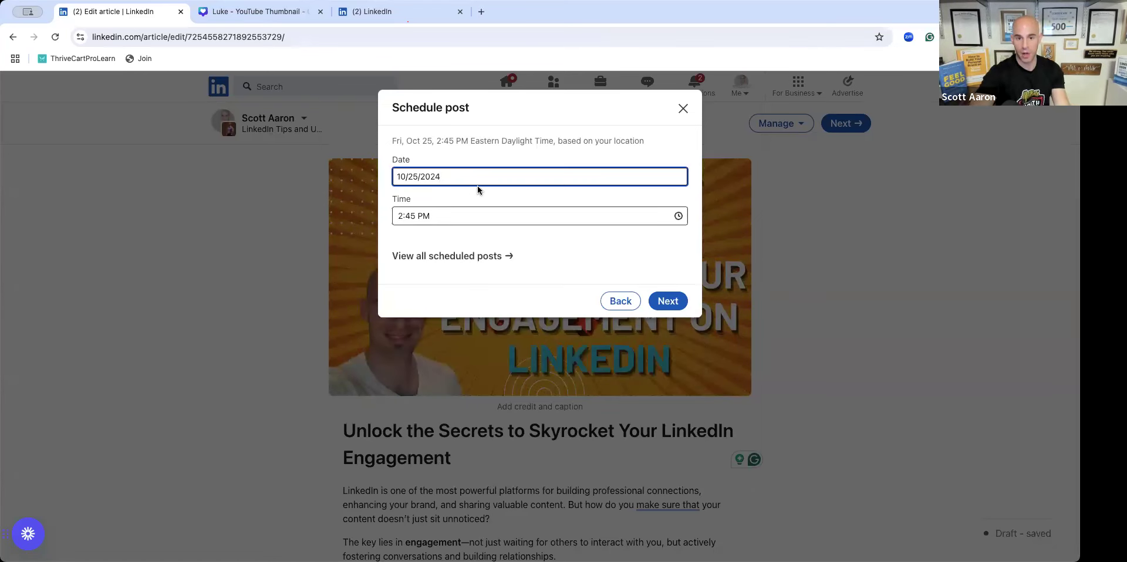
pyautogui.click(480, 178)
pyautogui.click(543, 337)
# Set the publishing time to 7:30 AM and schedule the newsletter post, closing the confirmation
pyautogui.click(494, 215)
pyautogui.scroll(8, 563, 308)
pyautogui.scroll(6, 558, 300)
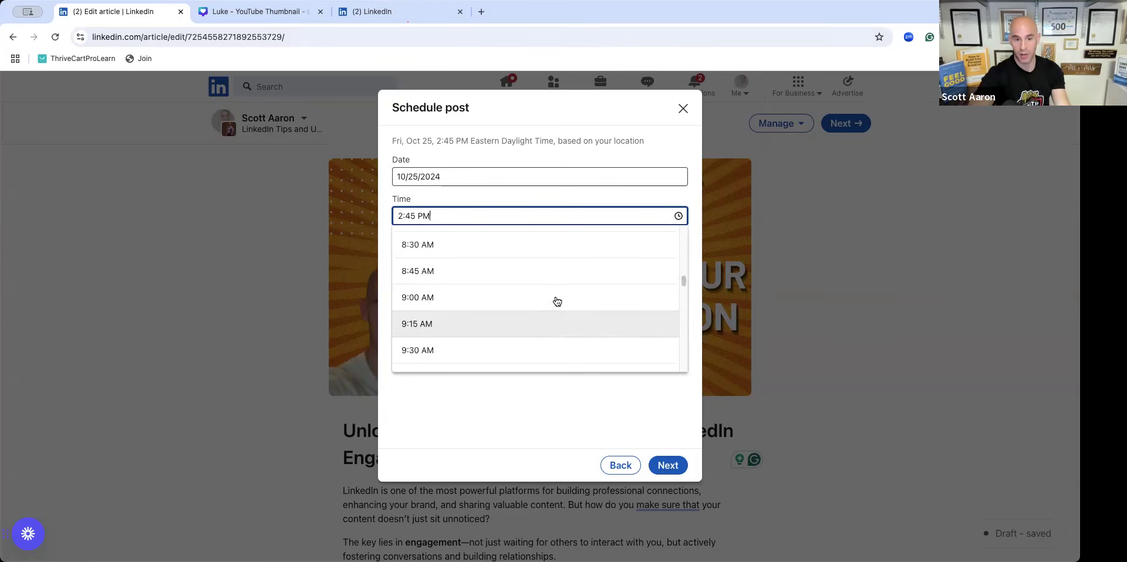
pyautogui.scroll(2, 558, 299)
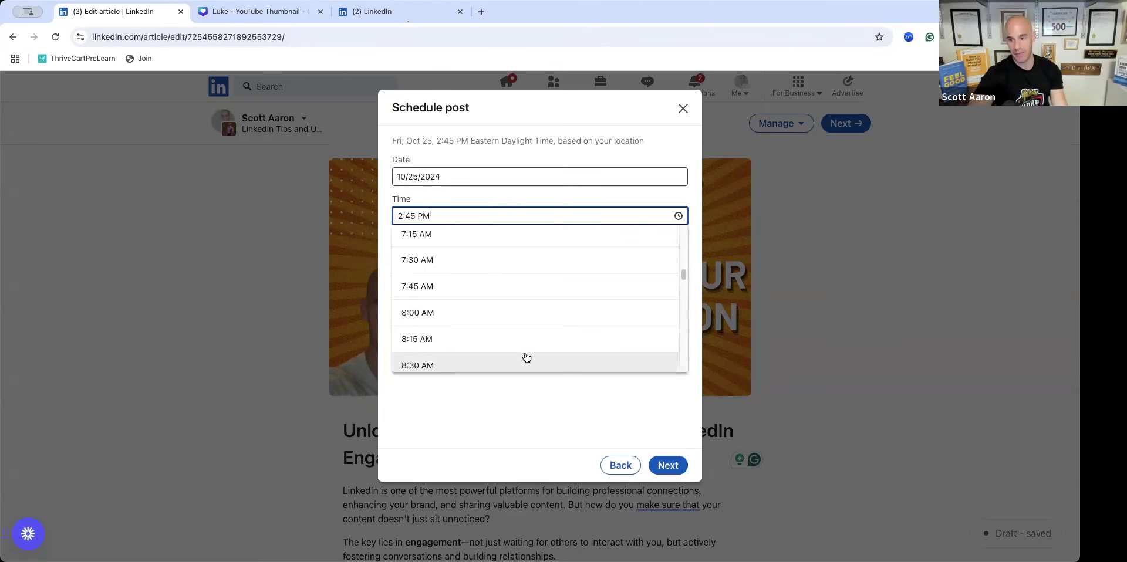
pyautogui.click(455, 266)
pyautogui.click(668, 303)
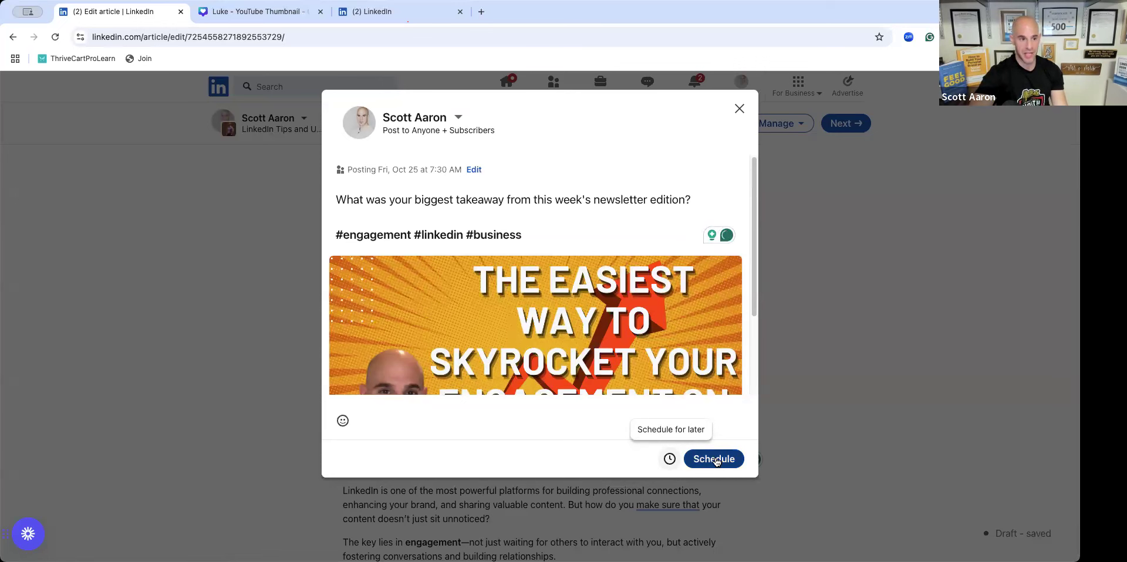
pyautogui.click(715, 459)
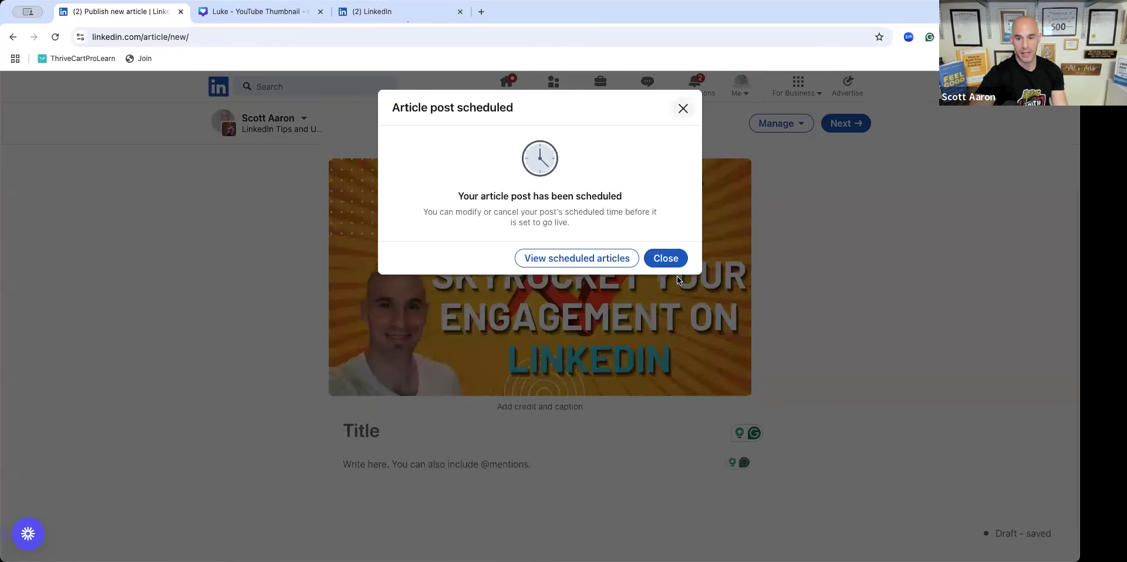
pyautogui.click(670, 262)
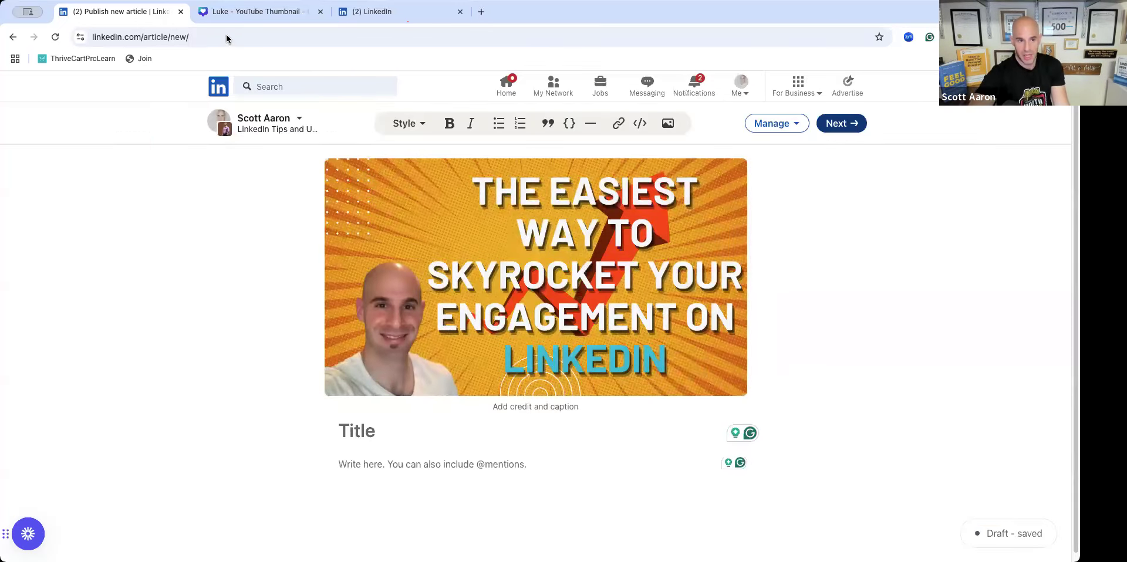
# Go to the account's own profile and open the LinkedIn Tips and Updates newsletter from the Featured section
pyautogui.click(224, 94)
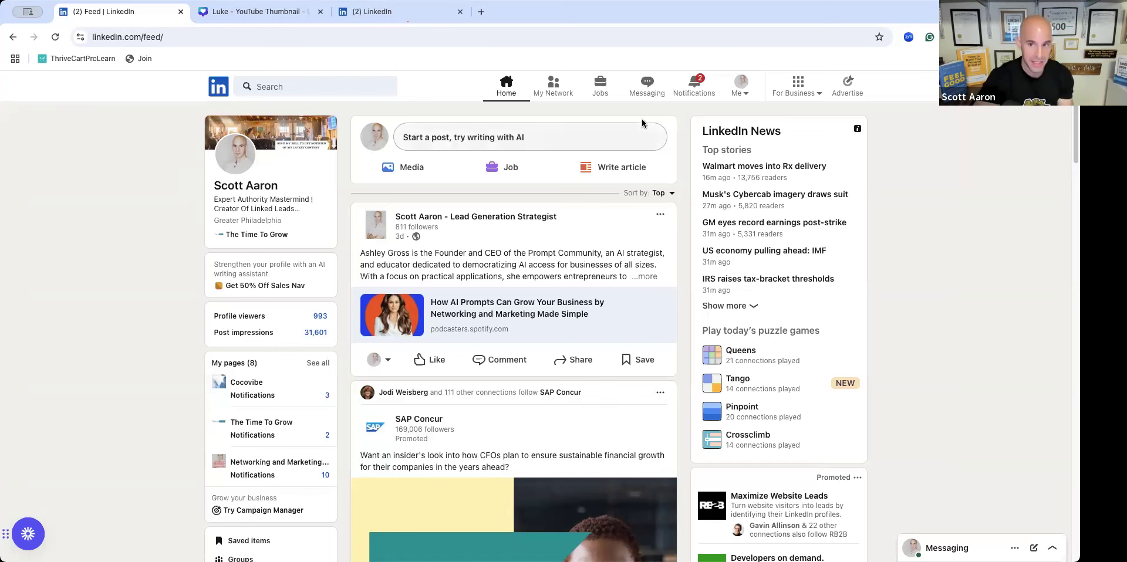
pyautogui.click(738, 86)
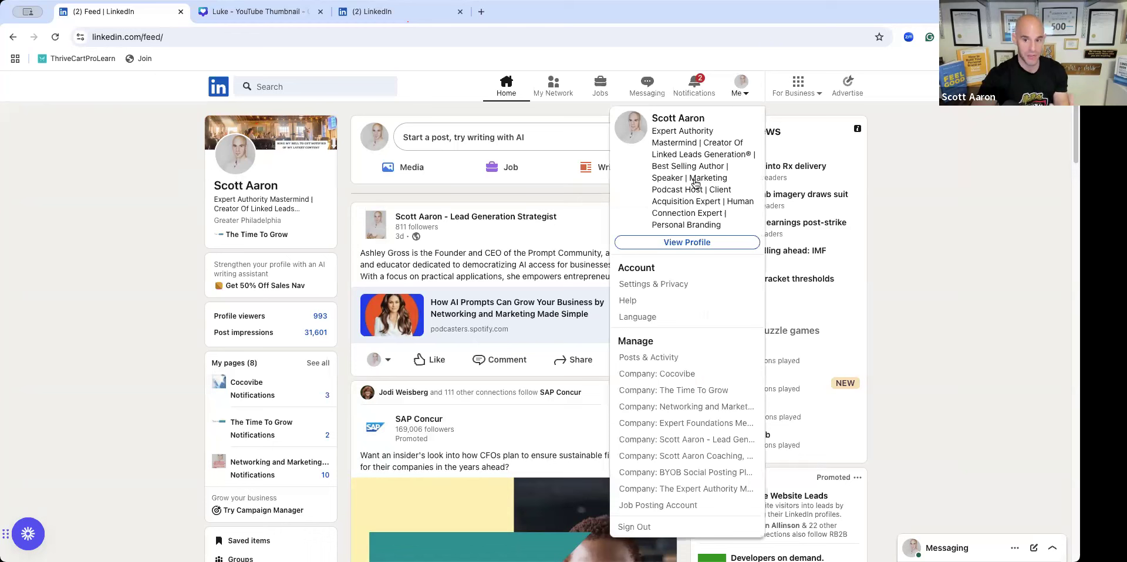
pyautogui.click(672, 245)
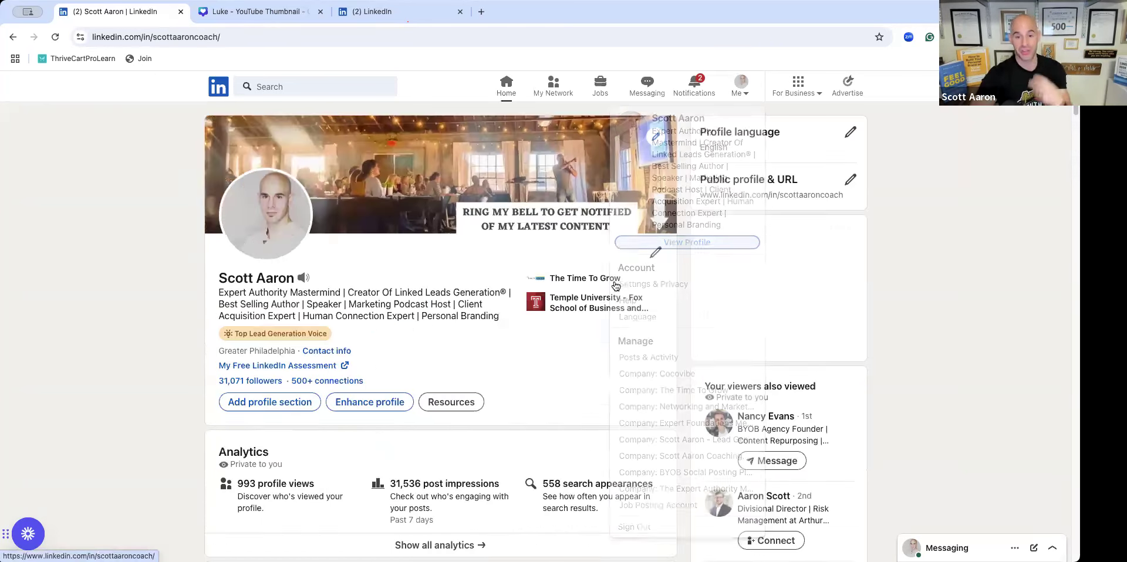
pyautogui.scroll(-4, 541, 317)
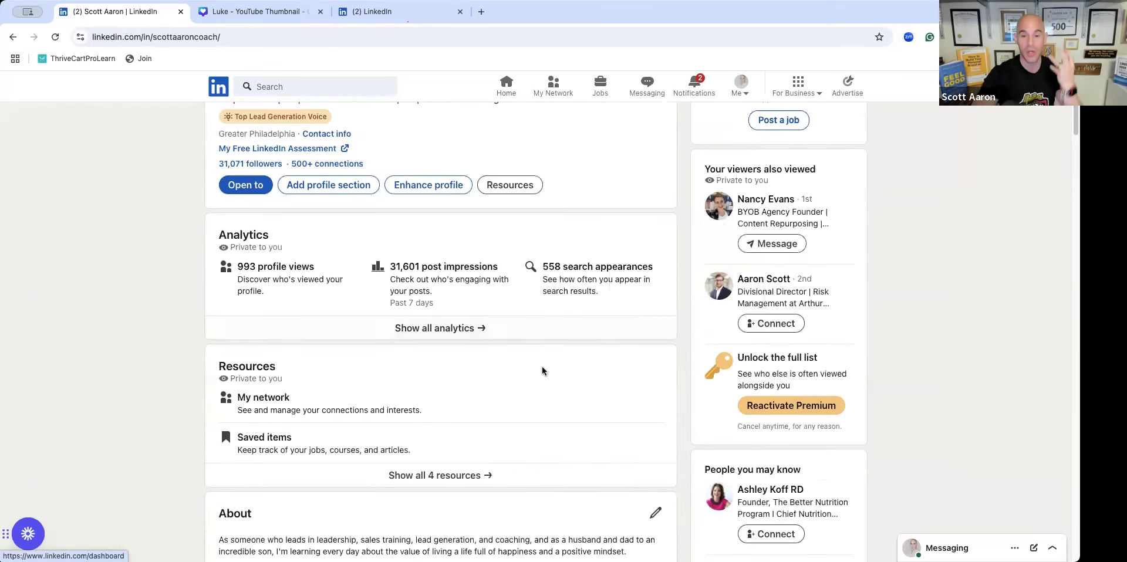
pyautogui.scroll(-6, 541, 366)
pyautogui.scroll(-3, 544, 363)
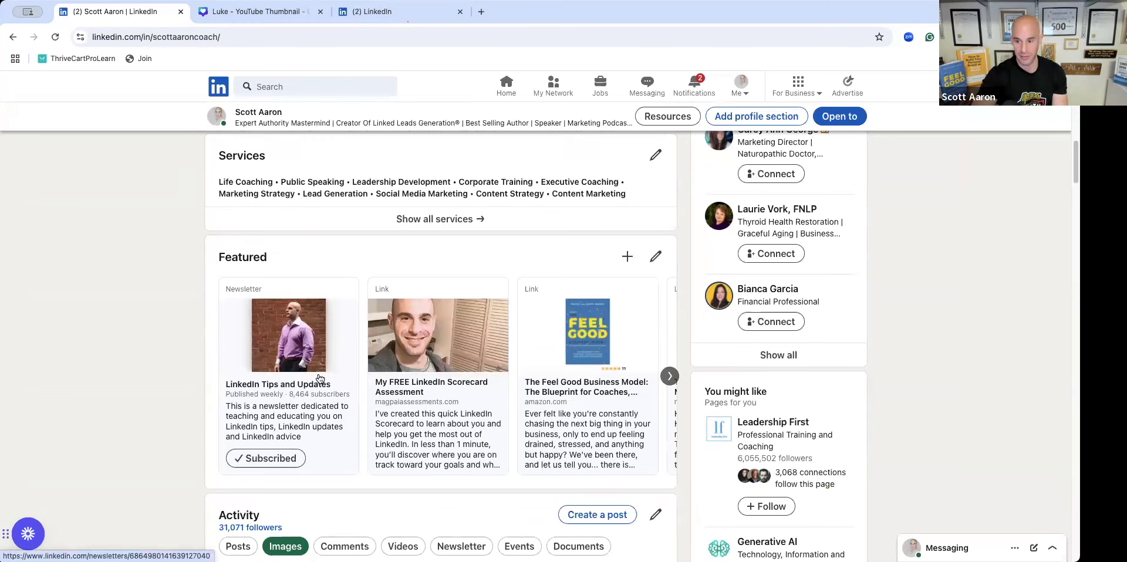
pyautogui.click(288, 393)
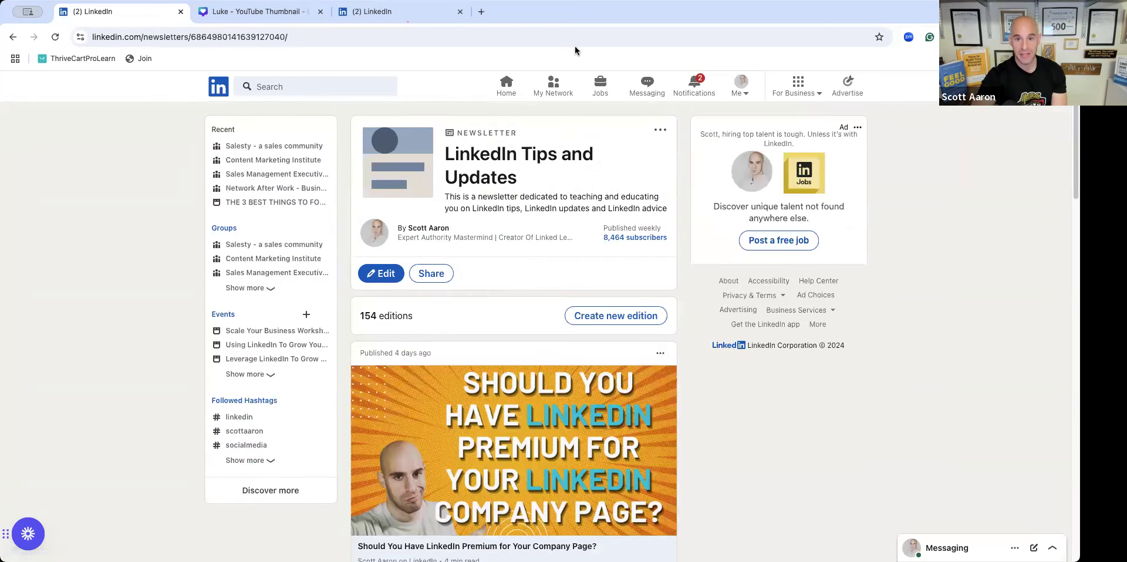
# Look through the newsletter's subscriber list and the connection options beside each subscriber, and close the list
pyautogui.click(622, 239)
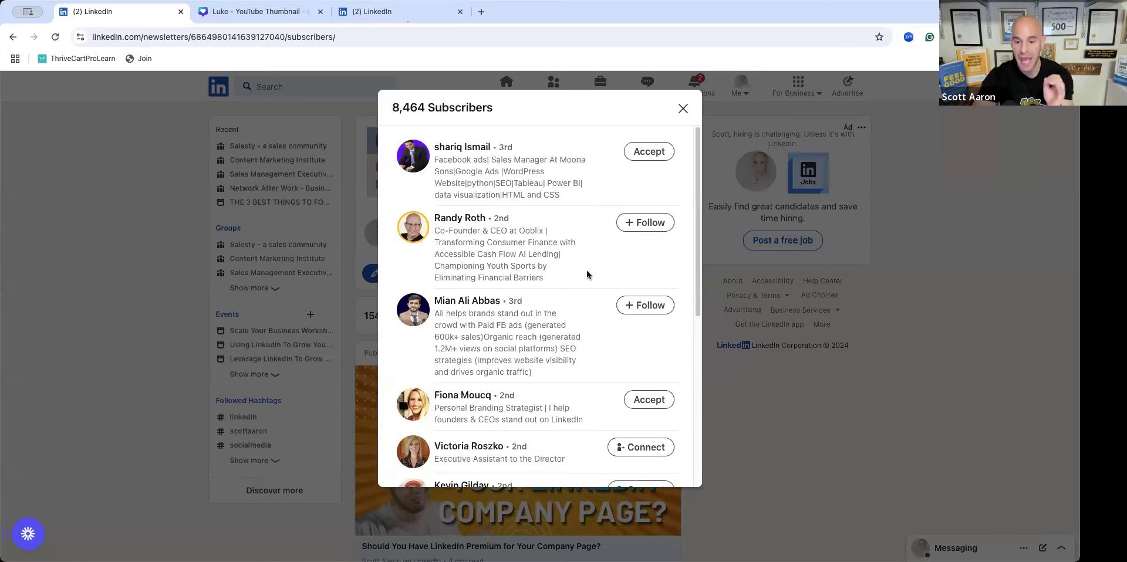
pyautogui.scroll(-2, 579, 281)
pyautogui.scroll(-4, 569, 294)
pyautogui.scroll(-2, 573, 312)
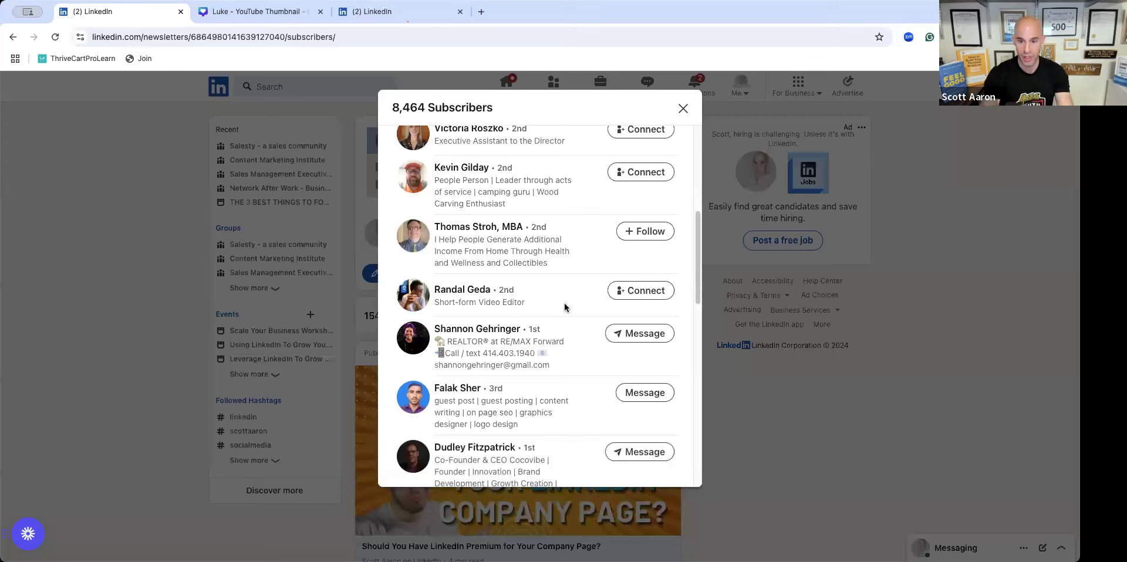
pyautogui.scroll(-2, 581, 307)
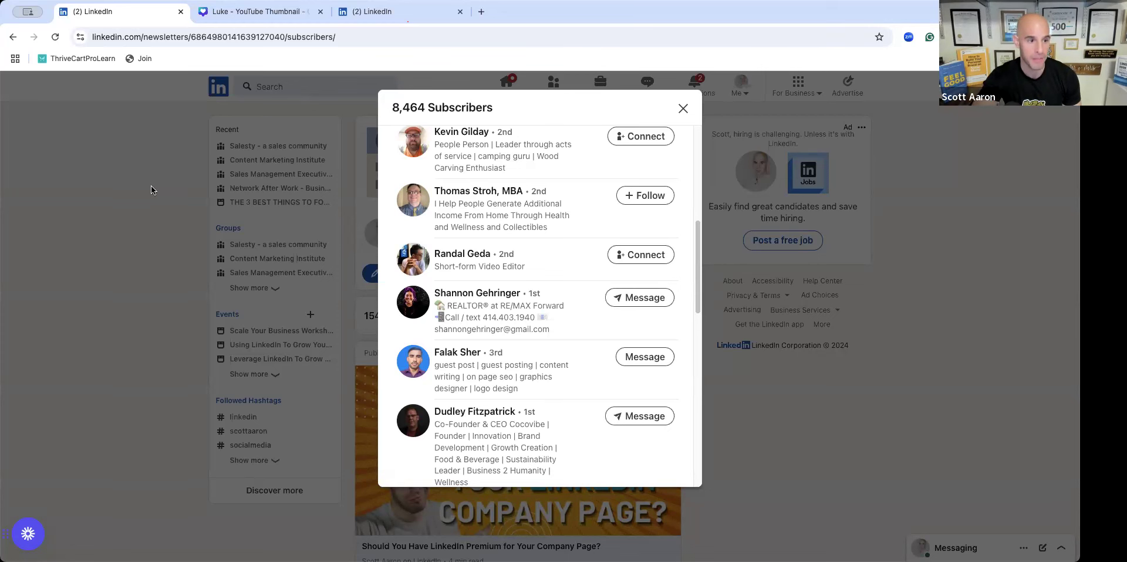
pyautogui.click(683, 108)
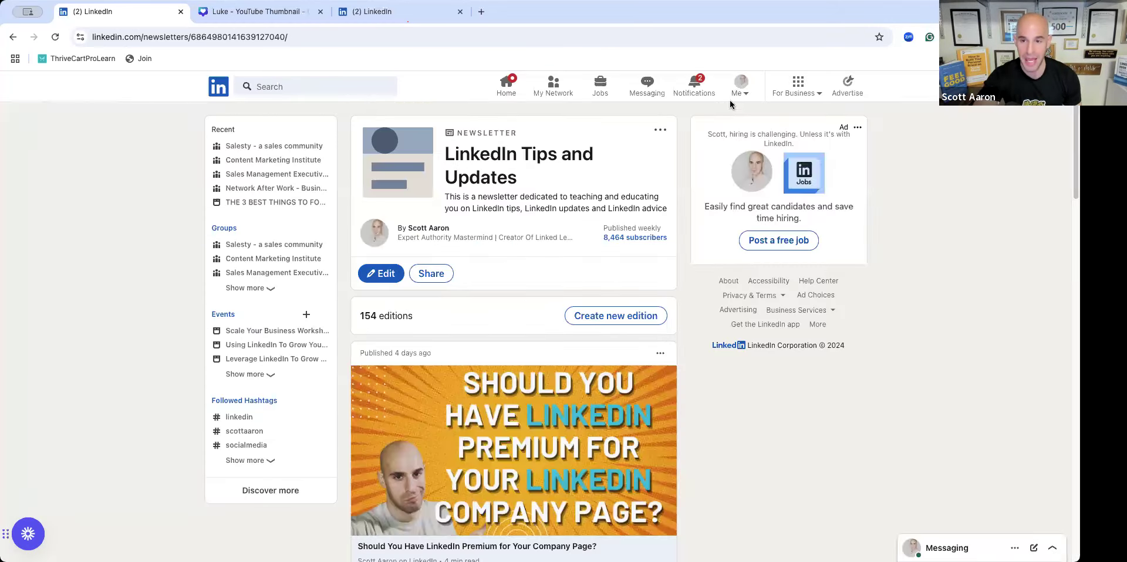
# Return to the profile's Featured section and show the options for adding content such as a newsletter
pyautogui.click(740, 86)
pyautogui.click(691, 243)
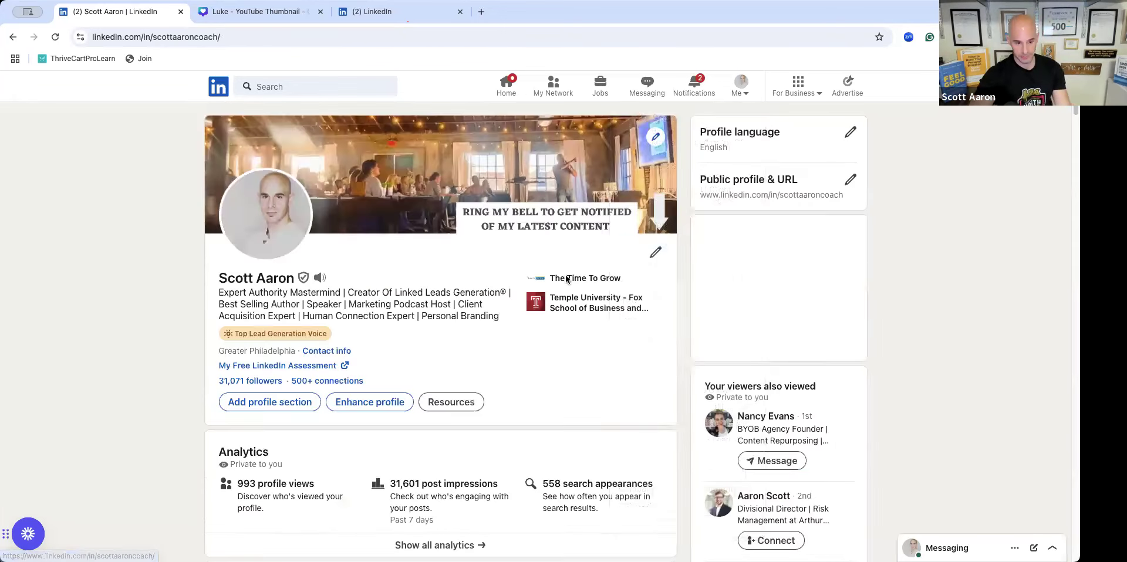
pyautogui.scroll(-5, 558, 328)
pyautogui.scroll(-9, 558, 327)
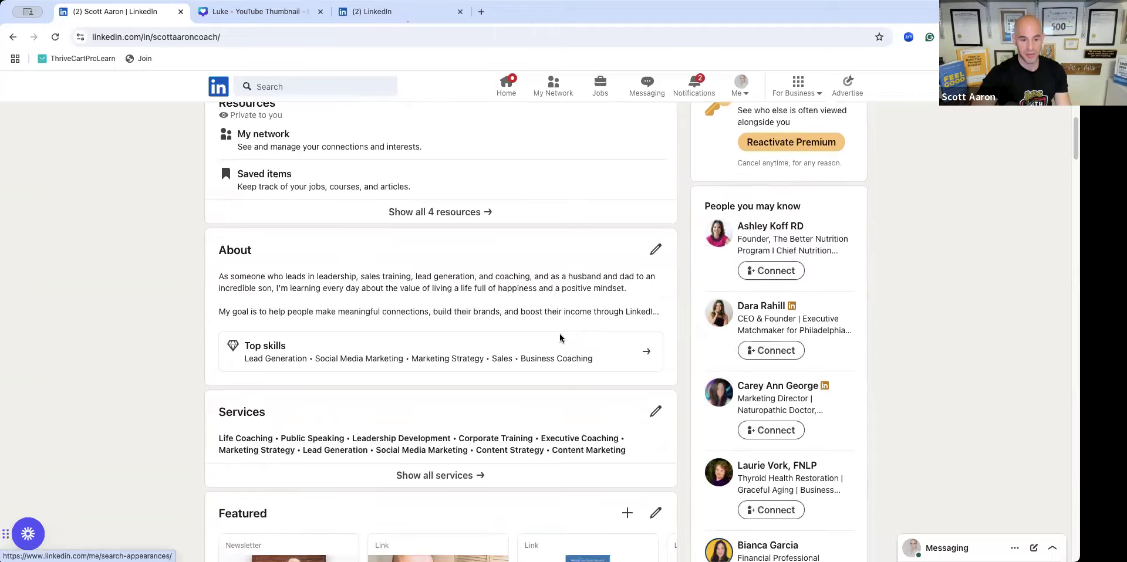
pyautogui.scroll(1, 388, 329)
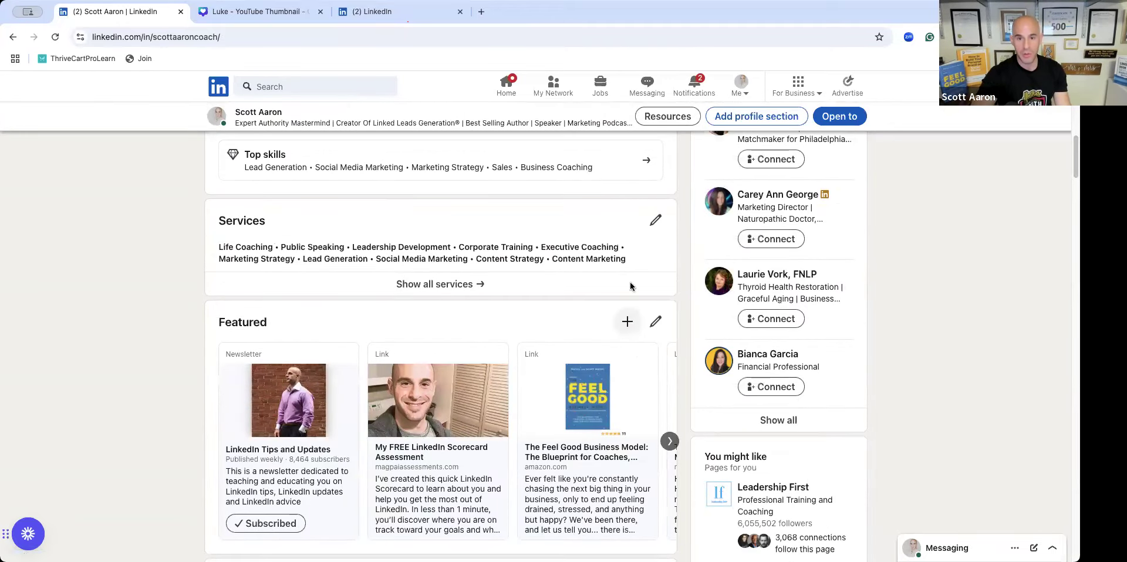
pyautogui.click(625, 323)
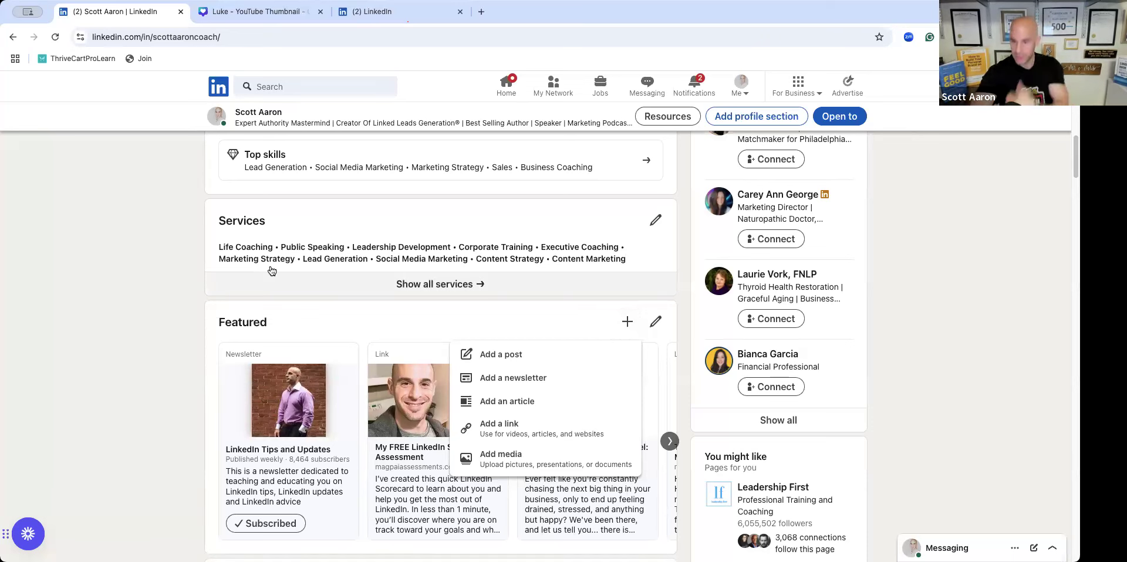
pyautogui.scroll(-1, 340, 296)
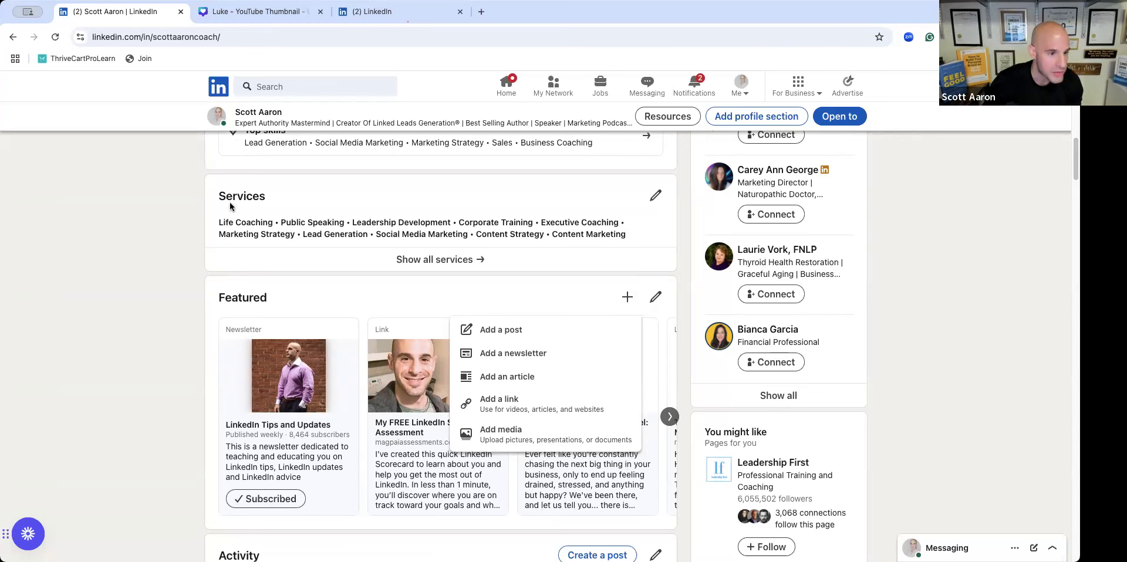
# Reopen the LinkedIn Tips and Updates newsletter from the Featured section and try to open its subscriber list
pyautogui.click(301, 435)
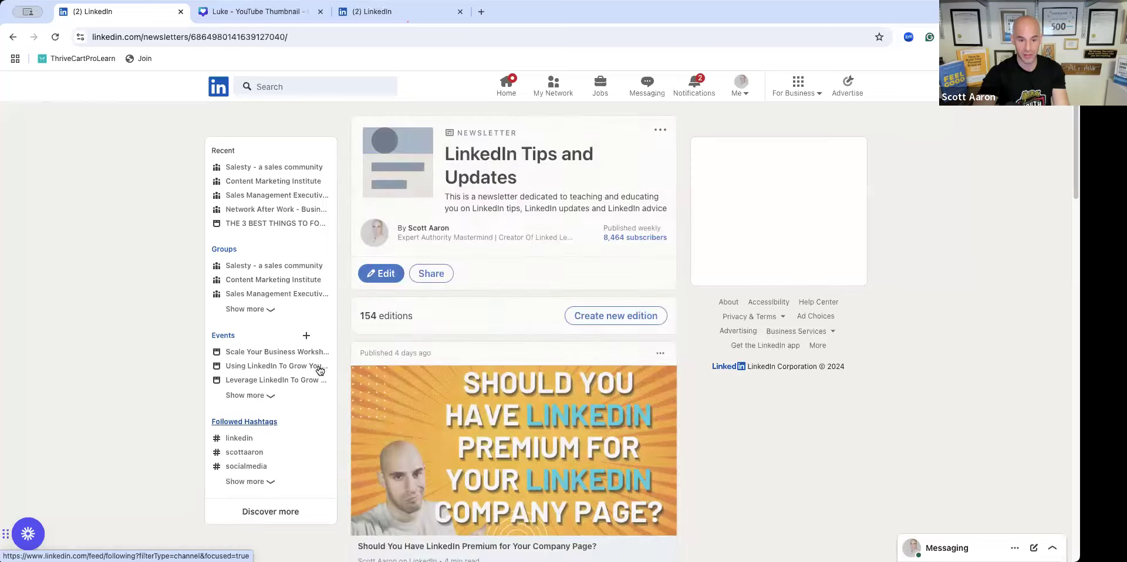
pyautogui.click(606, 242)
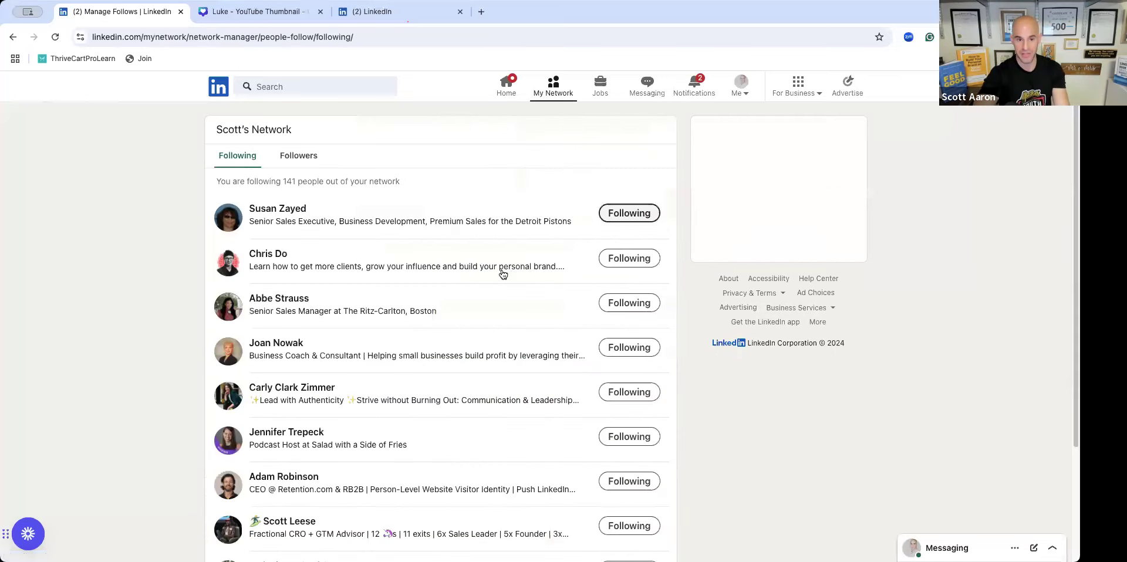
pyautogui.click(13, 37)
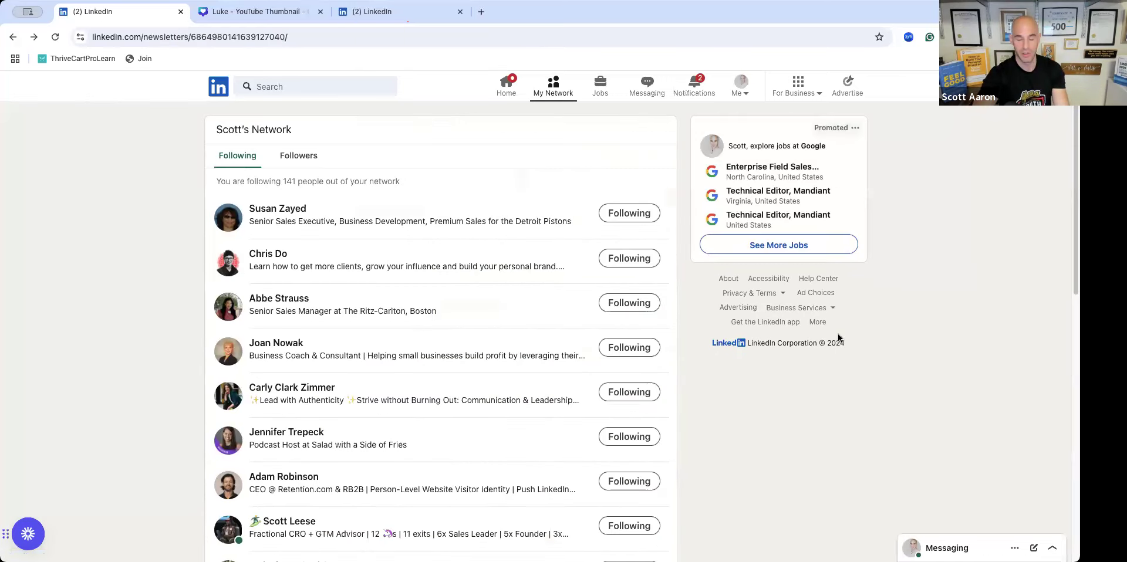